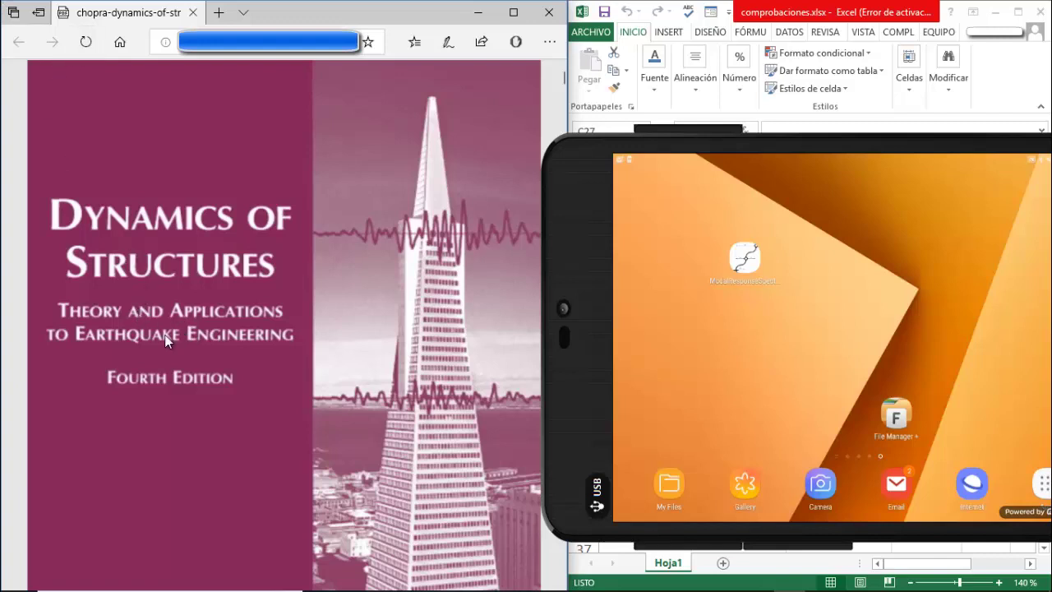
- Jump the PDF to page 566, where the Five-Story Shear Frame example begins
{"action": "scroll", "coordinate": [156, 370], "scroll_direction": "down", "scroll_amount": 3}
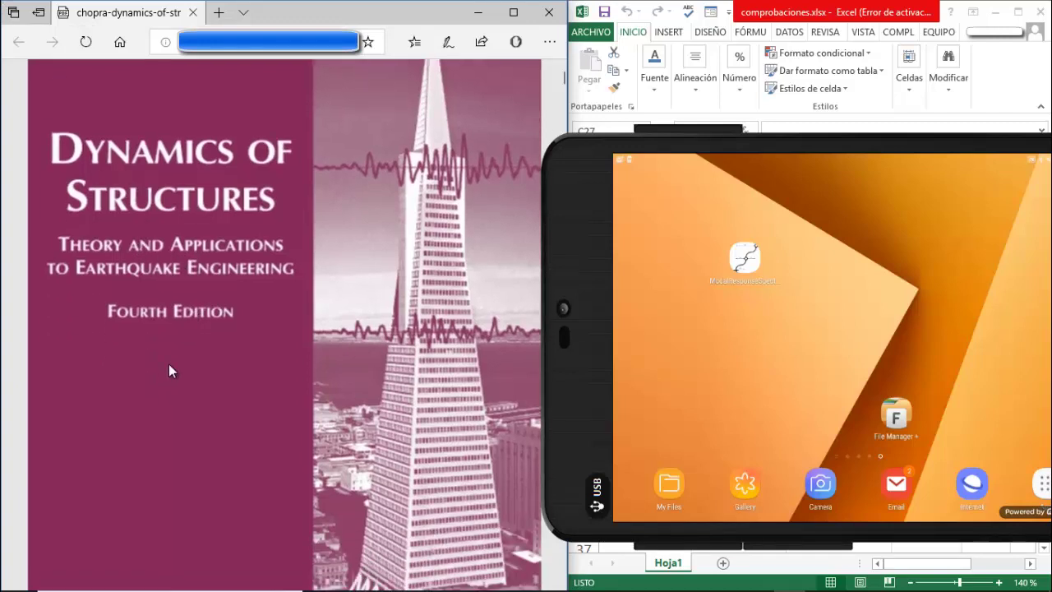
{"action": "scroll", "coordinate": [136, 370], "scroll_direction": "up", "scroll_amount": 1}
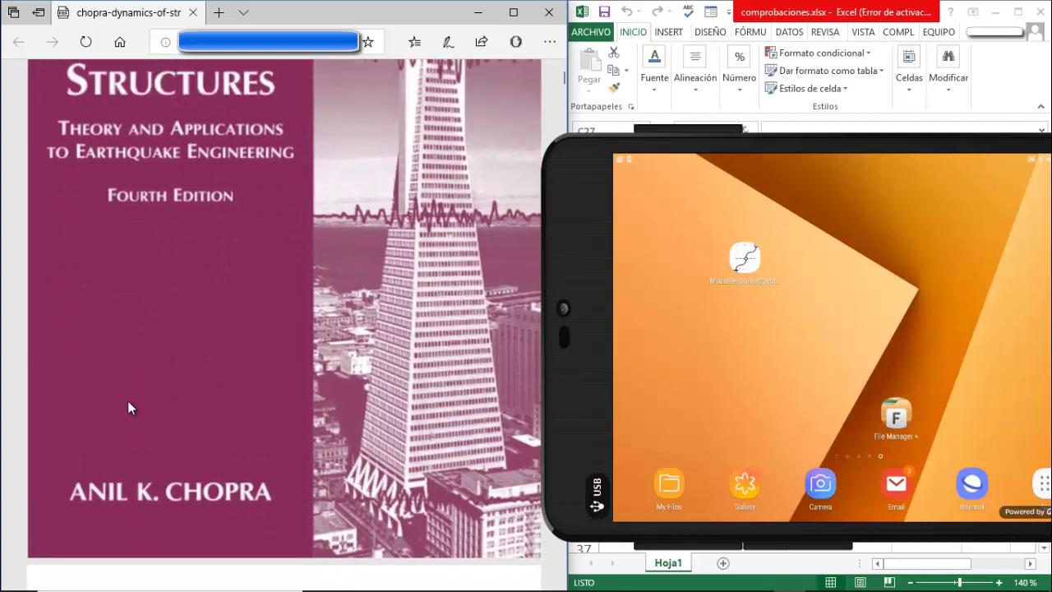
{"action": "scroll", "coordinate": [150, 438], "scroll_direction": "up", "scroll_amount": 2}
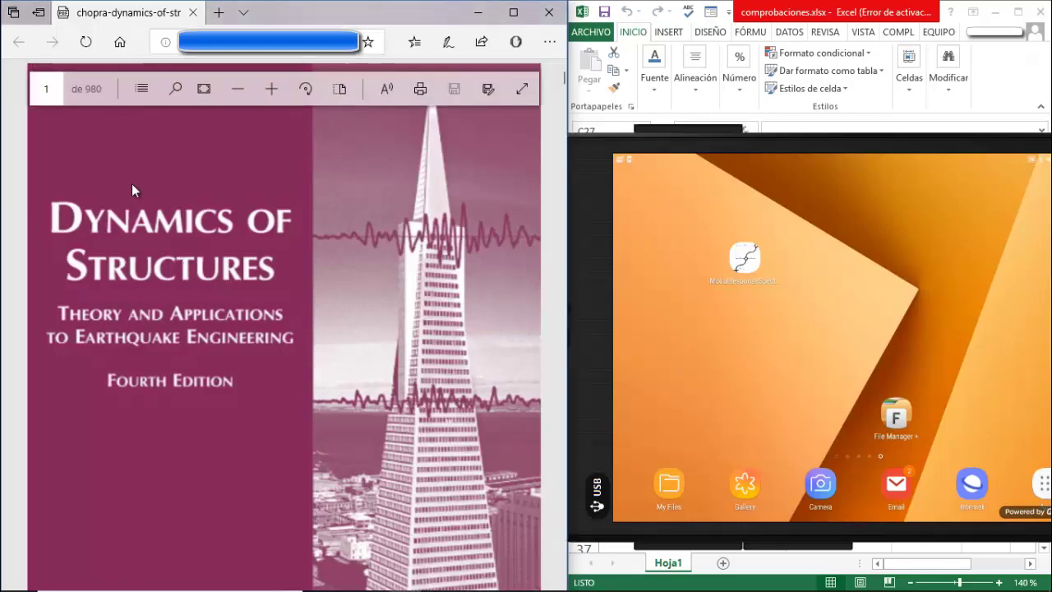
{"action": "left_click", "coordinate": [49, 90]}
{"action": "type", "text": "566"}
{"action": "key", "text": "Return"}
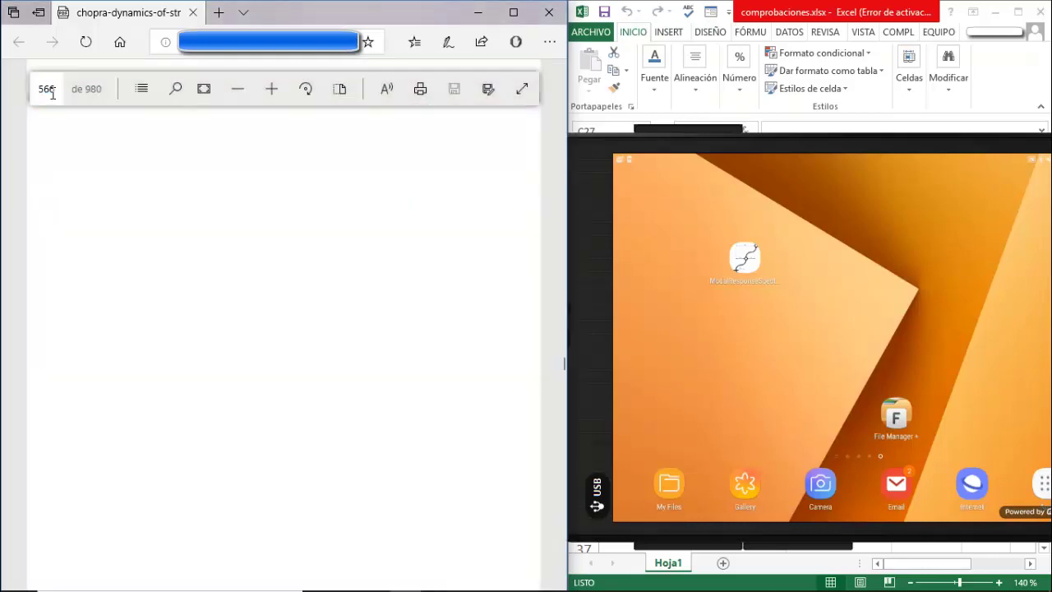
{"action": "scroll", "coordinate": [324, 334], "scroll_direction": "up", "scroll_amount": 4}
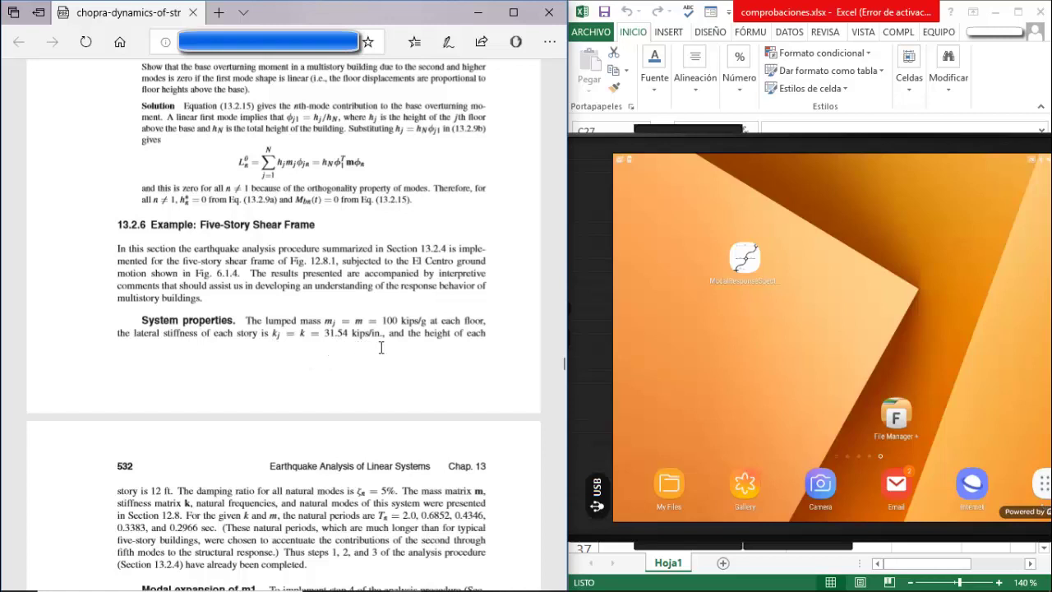
{"action": "left_click", "coordinate": [589, 260]}
- Launch ModalResponseSpectrumAnalysis and start a 5-level analysis in KLB - IN - SEG units
{"action": "left_click_drag", "start_coordinate": [597, 244], "coordinate": [551, 240]}
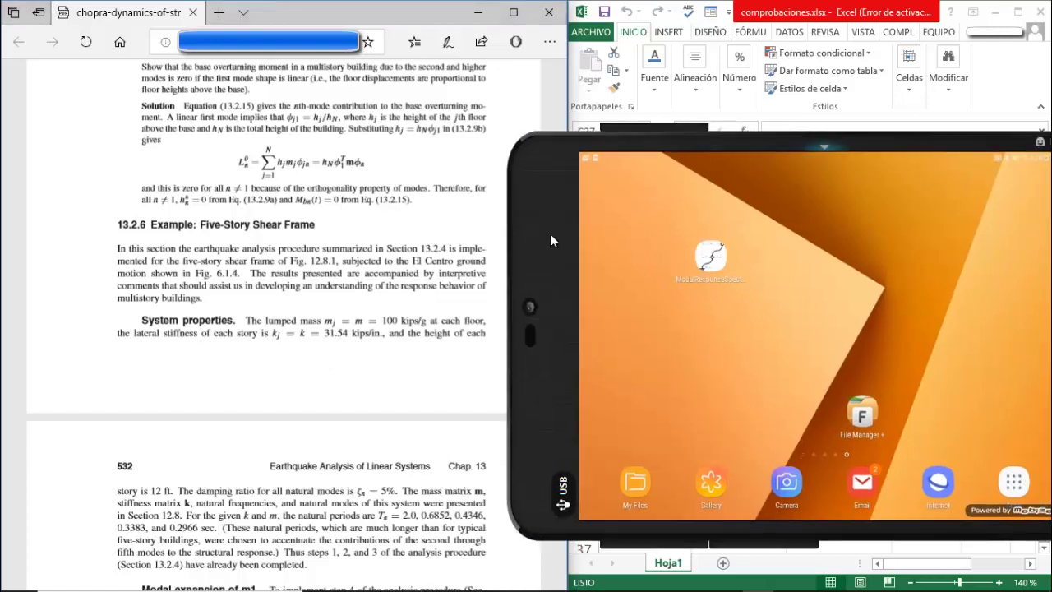
{"action": "left_click", "coordinate": [710, 257]}
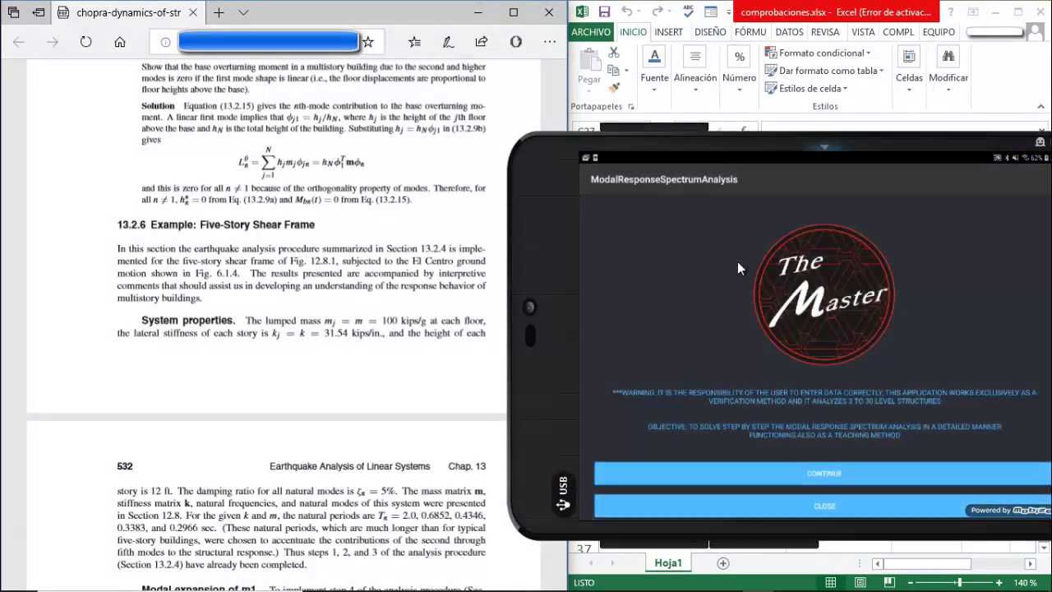
{"action": "left_click", "coordinate": [829, 474]}
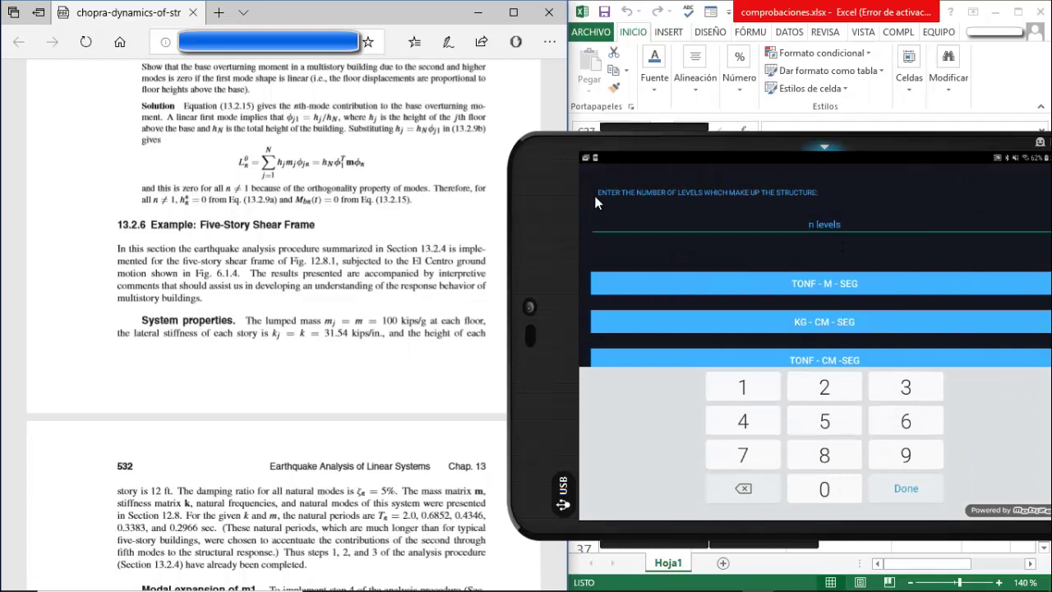
{"action": "type", "text": "5"}
{"action": "scroll", "coordinate": [798, 317], "scroll_direction": "down", "scroll_amount": 1}
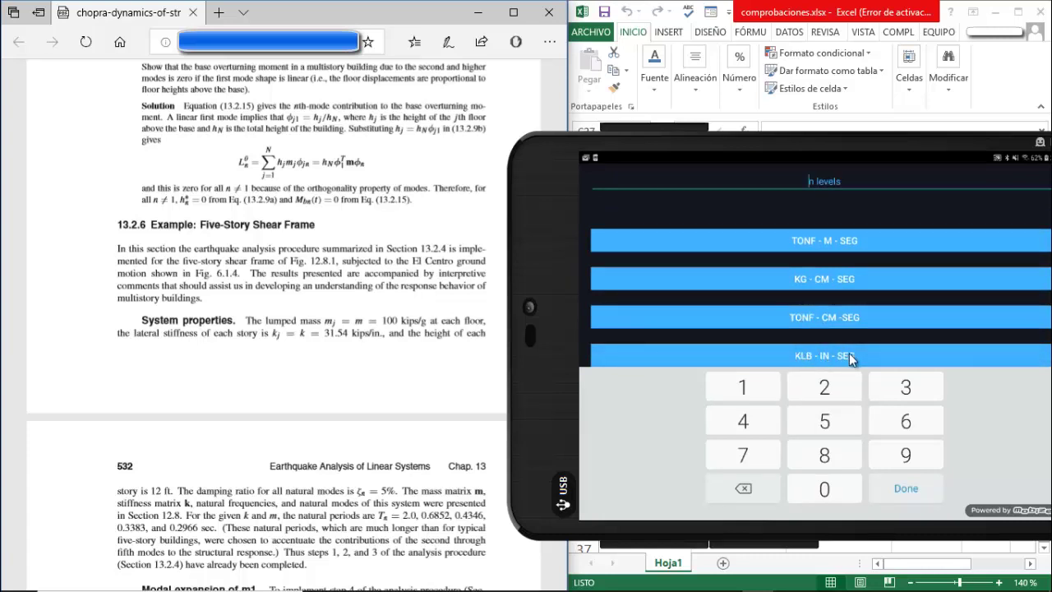
{"action": "left_click", "coordinate": [849, 352]}
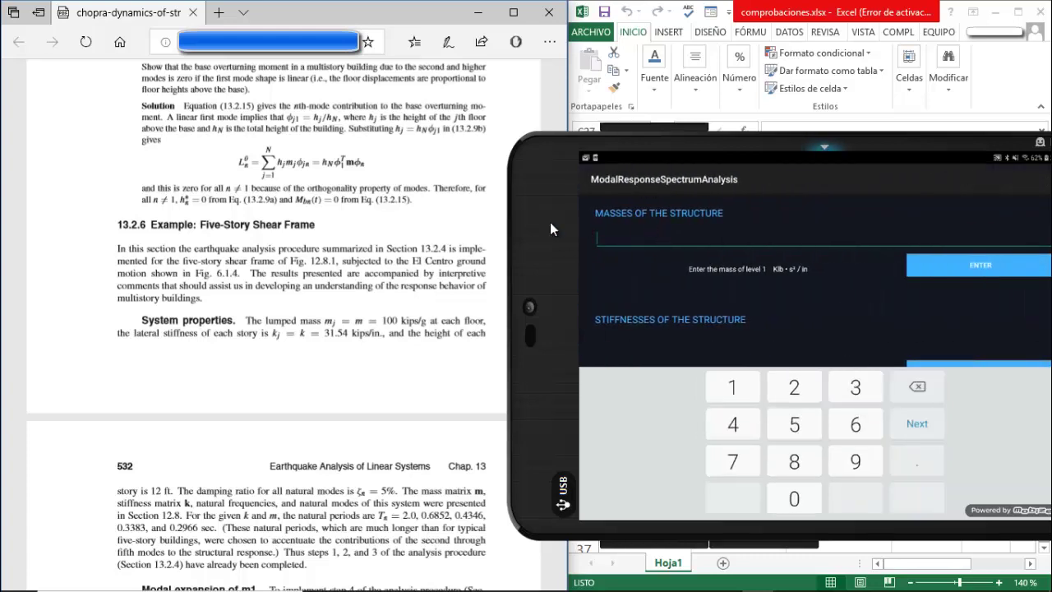
- Enter a mass of 0.259 for each of levels 1 through 5
{"action": "left_click_drag", "start_coordinate": [556, 245], "coordinate": [66, 169]}
{"action": "mouse_move", "coordinate": [598, 209]}
{"action": "left_mouse_down"}
{"action": "mouse_move", "coordinate": [574, 190]}
{"action": "mouse_move", "coordinate": [599, 196]}
{"action": "mouse_move", "coordinate": [595, 204]}
{"action": "left_mouse_up"}
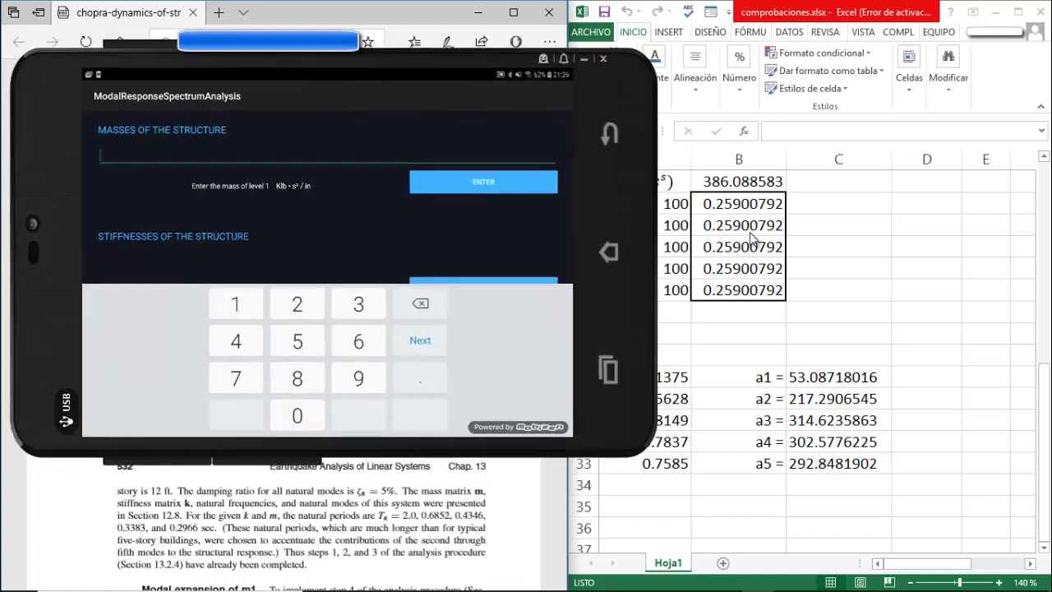
{"action": "type", "text": "0.259"}
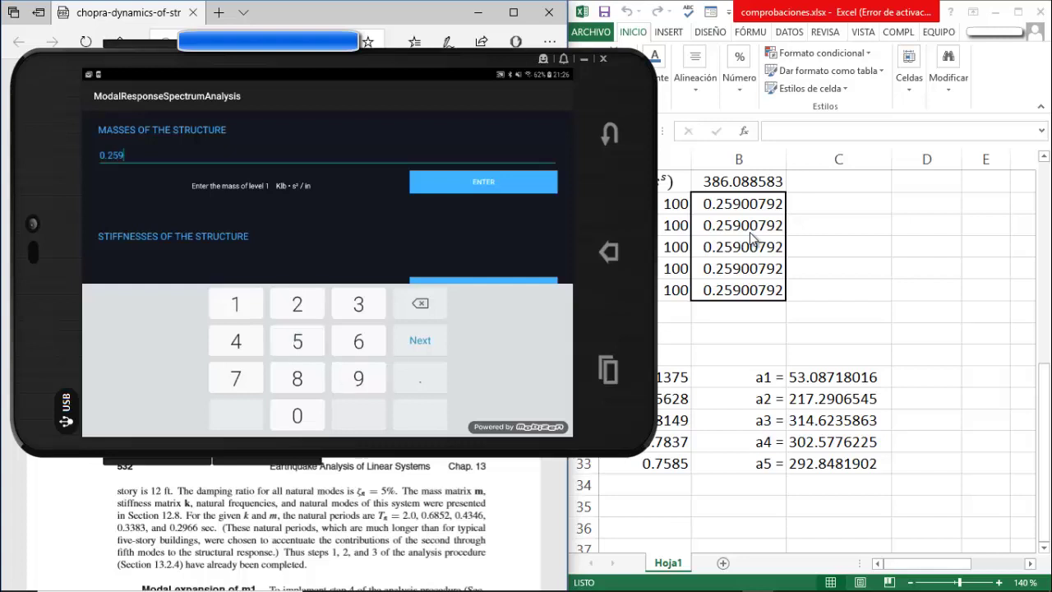
{"action": "key", "text": "Return"}
{"action": "type", "text": "0.259"}
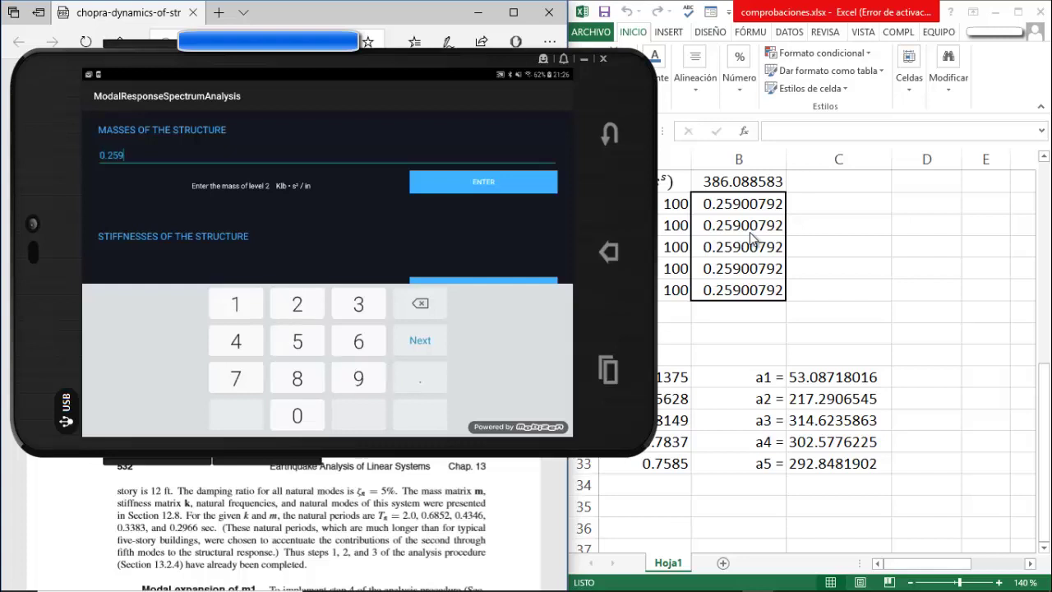
{"action": "key", "text": "Return"}
{"action": "type", "text": "0.259"}
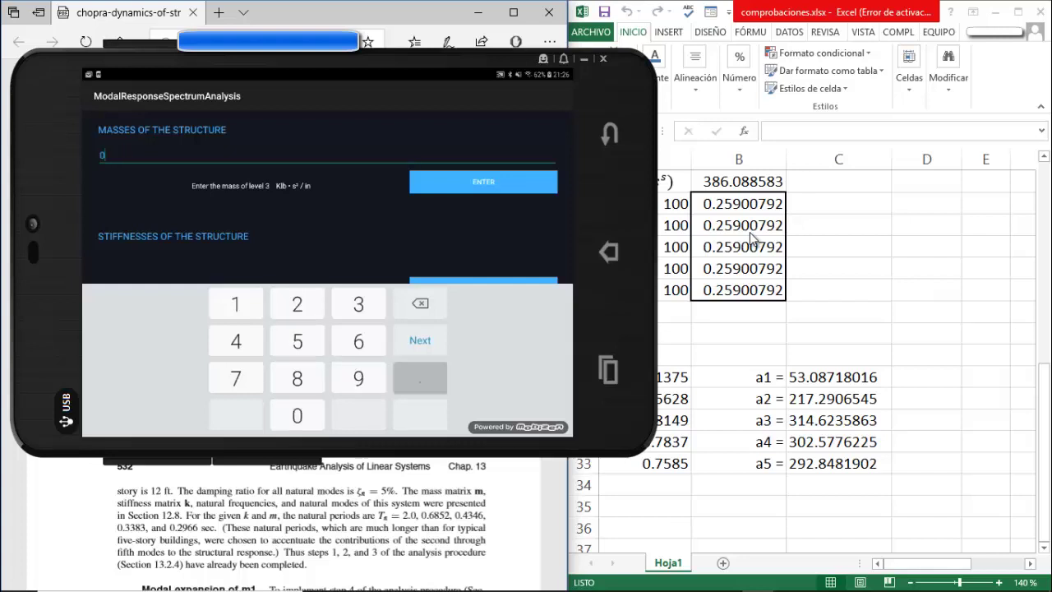
{"action": "key", "text": "Return"}
{"action": "type", "text": "0.259"}
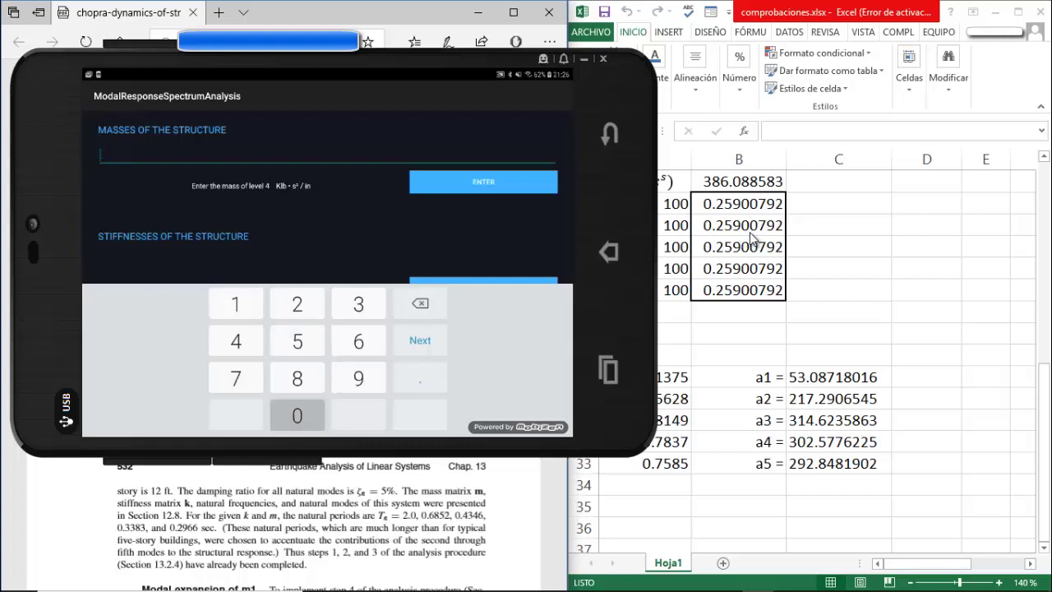
{"action": "key", "text": "Return"}
{"action": "type", "text": "0.259"}
{"action": "key", "text": "Return"}
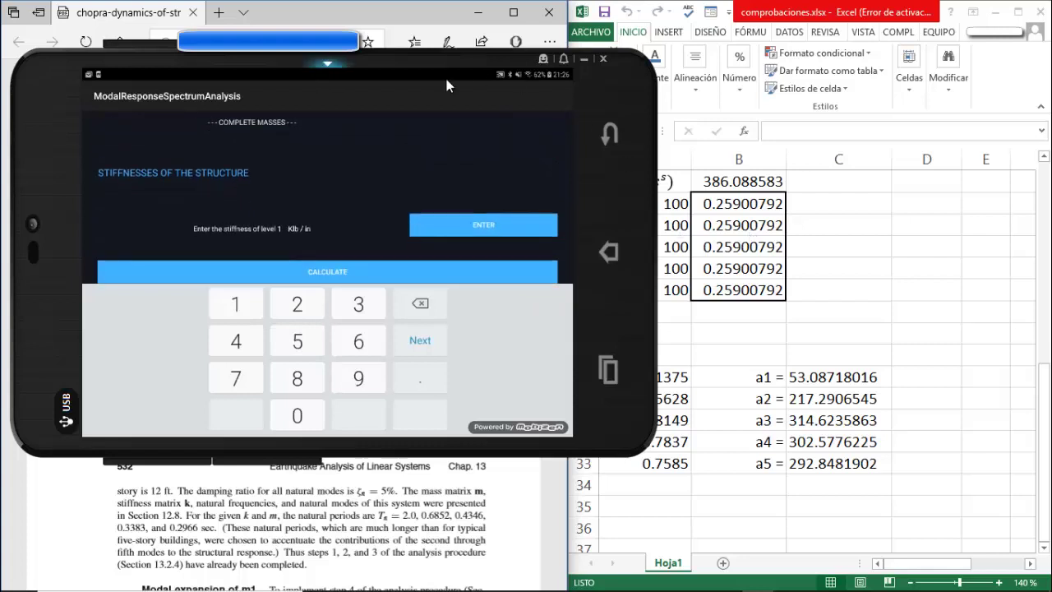
- Enter a stiffness of 31.54 Klb/in for each of the five levels and close the number pad
{"action": "left_click_drag", "start_coordinate": [144, 186], "coordinate": [529, 202]}
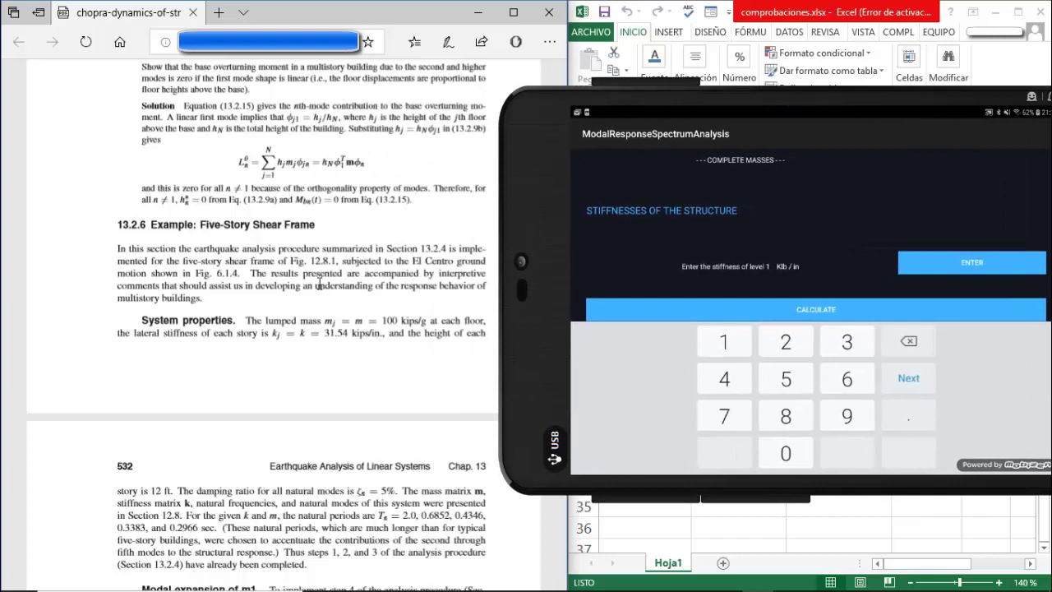
{"action": "type", "text": "31.54"}
{"action": "key", "text": "Return"}
{"action": "type", "text": "31.54"}
{"action": "key", "text": "Return"}
{"action": "type", "text": "31.54"}
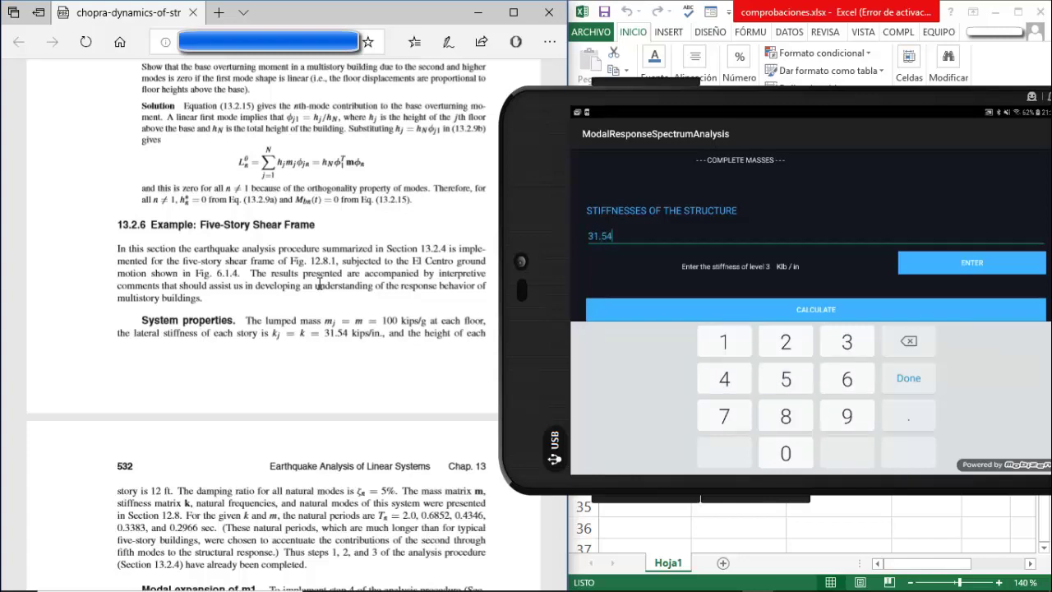
{"action": "key", "text": "Return"}
{"action": "type", "text": "31.54"}
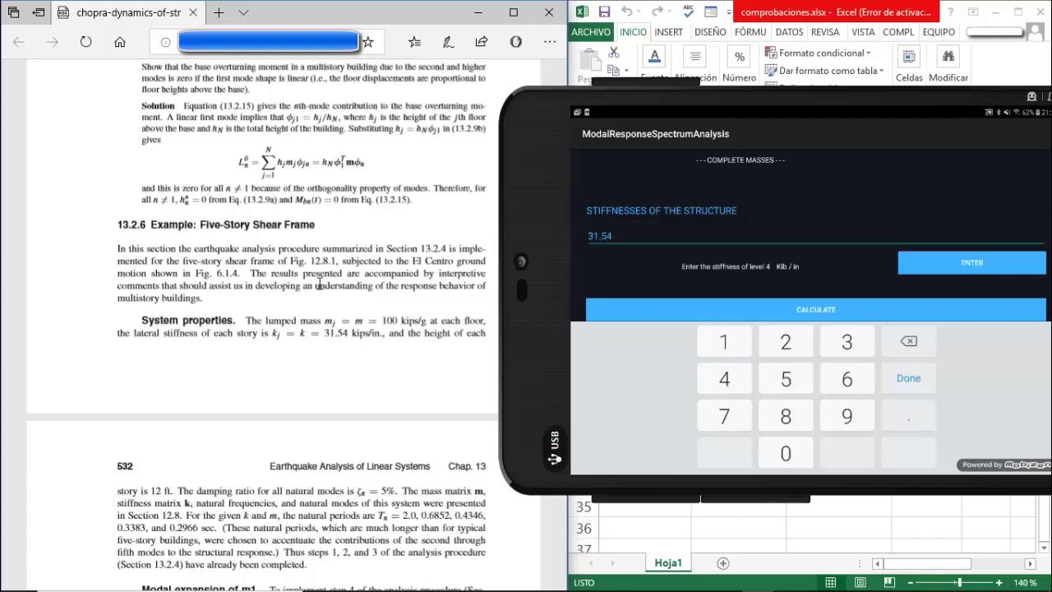
{"action": "key", "text": "Return"}
{"action": "type", "text": "31.54"}
{"action": "key", "text": "Return"}
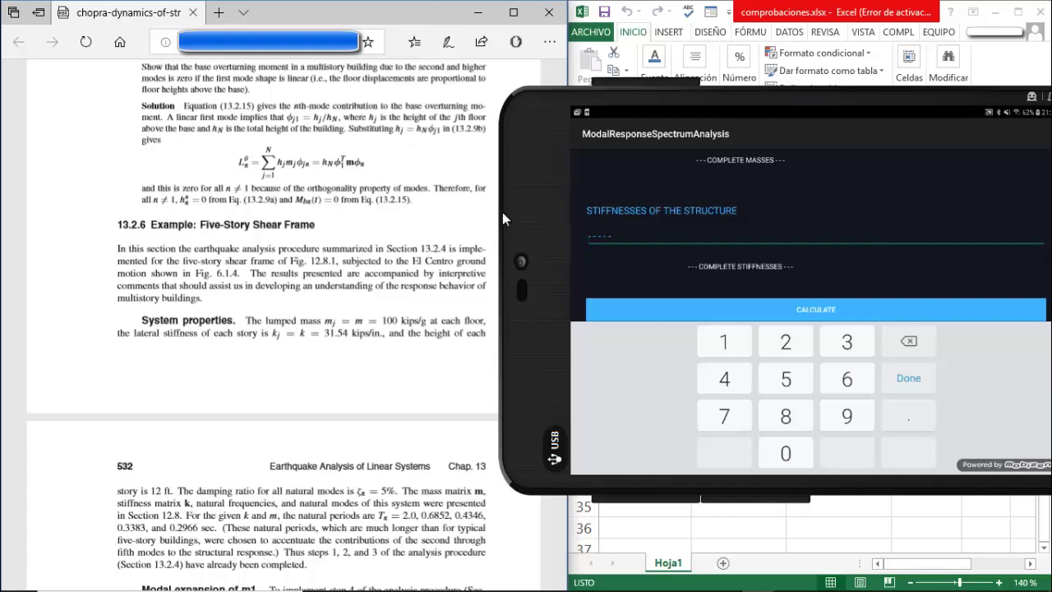
{"action": "mouse_move", "coordinate": [502, 211]}
{"action": "key", "text": "Return"}
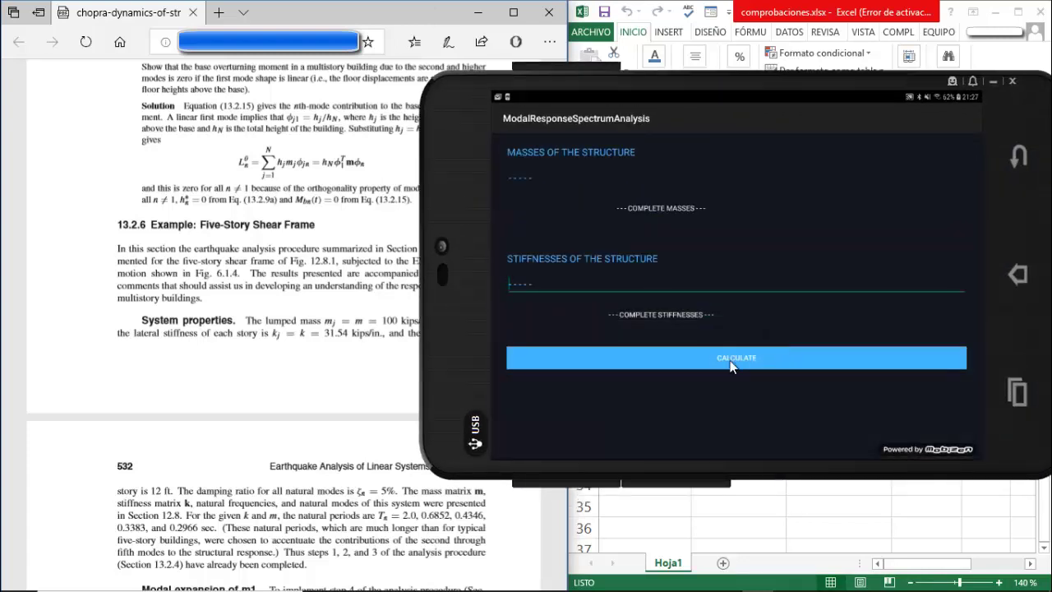
- Run the calculation and review eigenvalues, periods (2.0004 to 0.2967 s) and mode shapes
{"action": "left_click", "coordinate": [731, 365]}
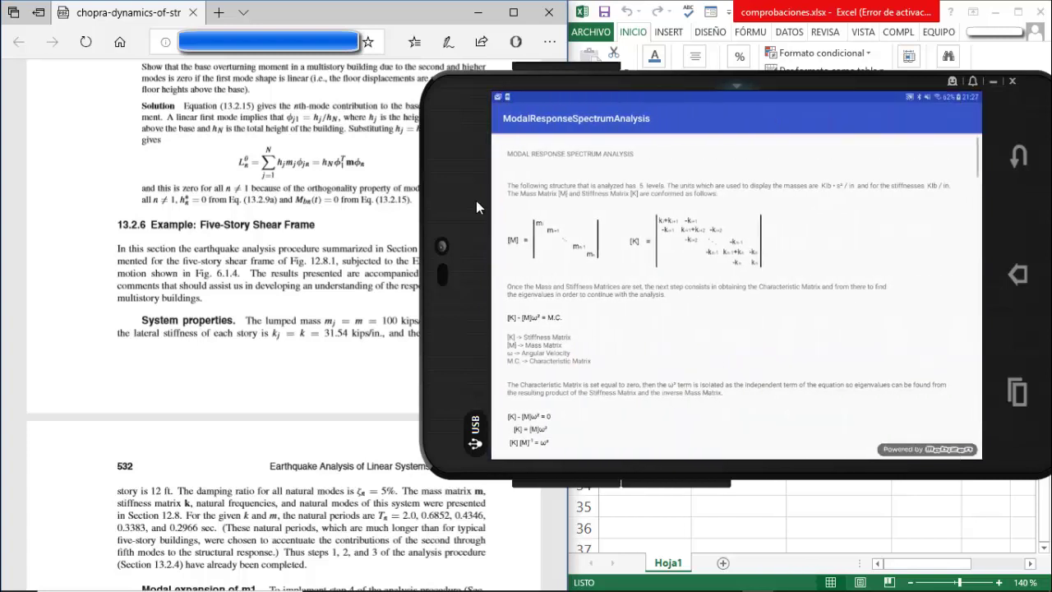
{"action": "left_click_drag", "start_coordinate": [476, 201], "coordinate": [338, 167]}
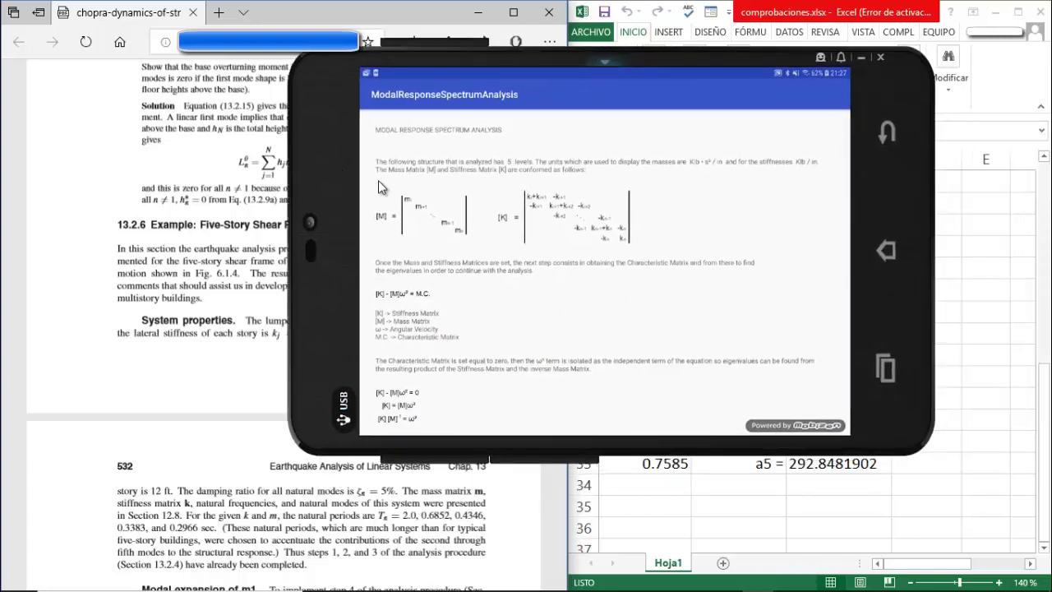
{"action": "scroll", "coordinate": [379, 188], "scroll_direction": "down", "scroll_amount": 3}
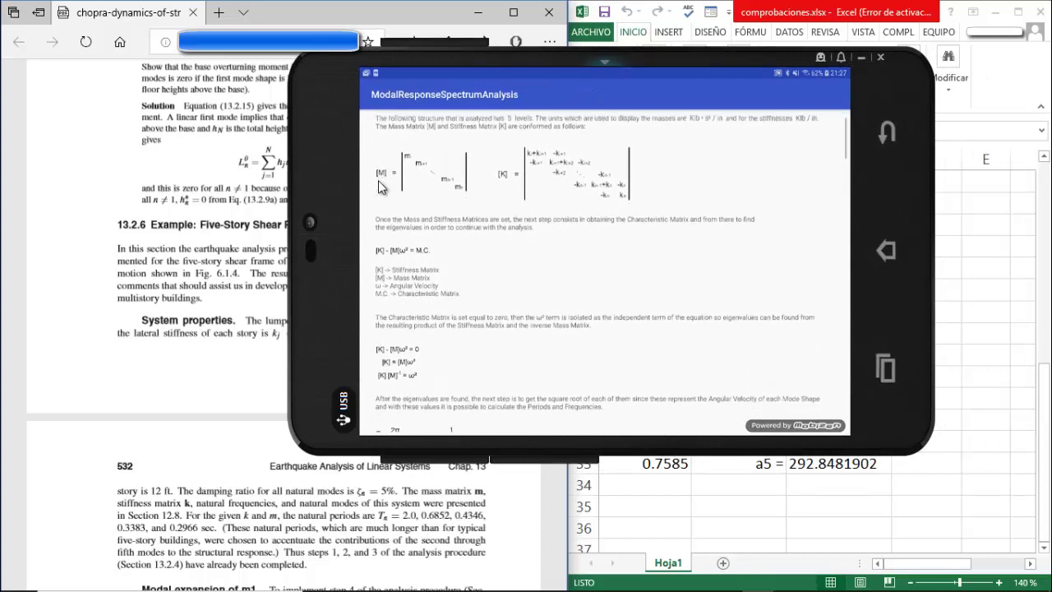
{"action": "scroll", "coordinate": [379, 187], "scroll_direction": "down", "scroll_amount": 5}
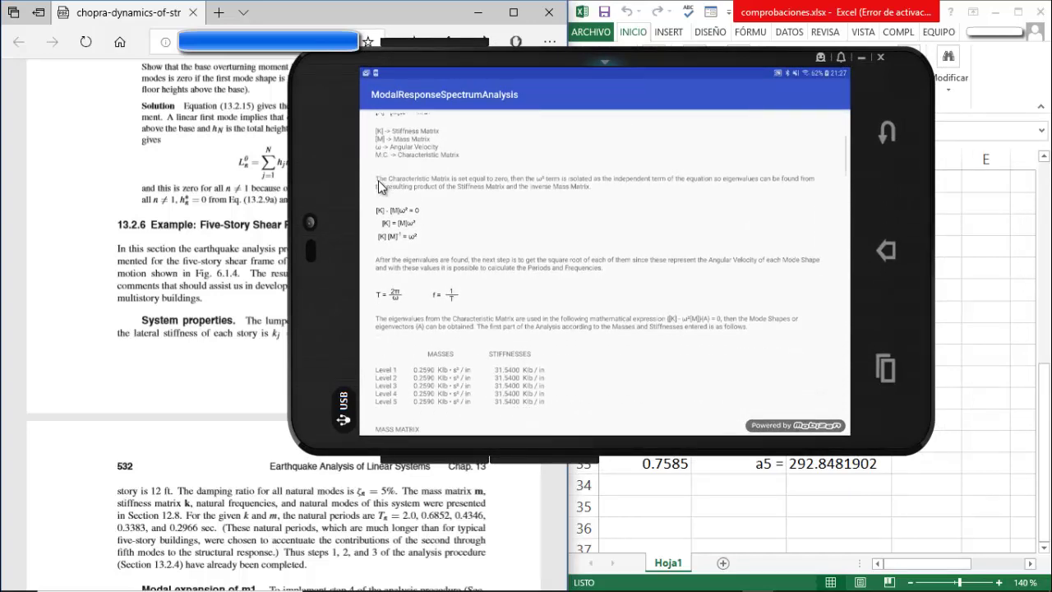
{"action": "scroll", "coordinate": [381, 170], "scroll_direction": "down", "scroll_amount": 3}
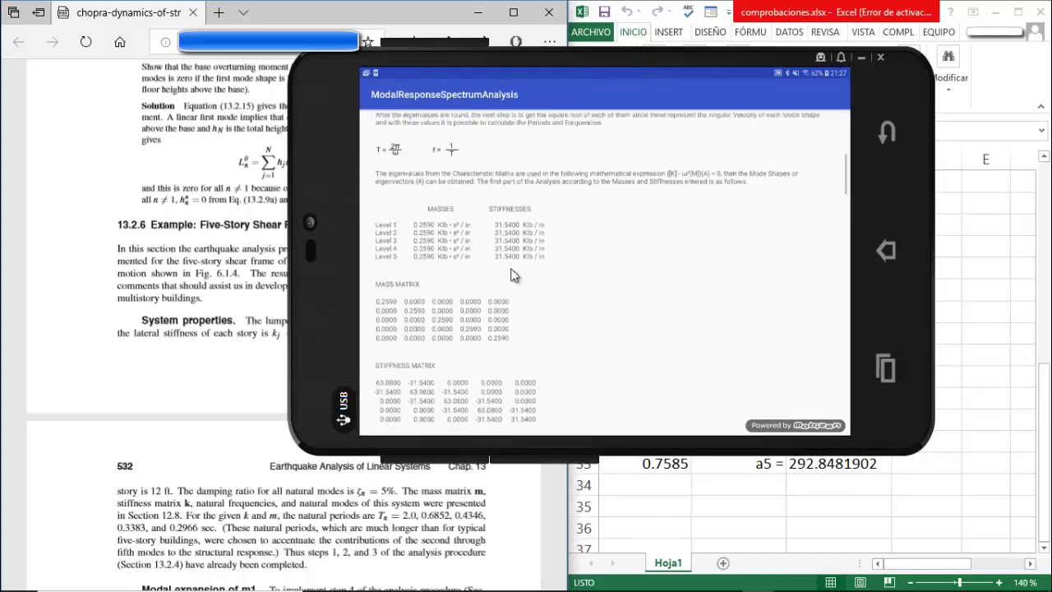
{"action": "scroll", "coordinate": [461, 195], "scroll_direction": "down", "scroll_amount": 1}
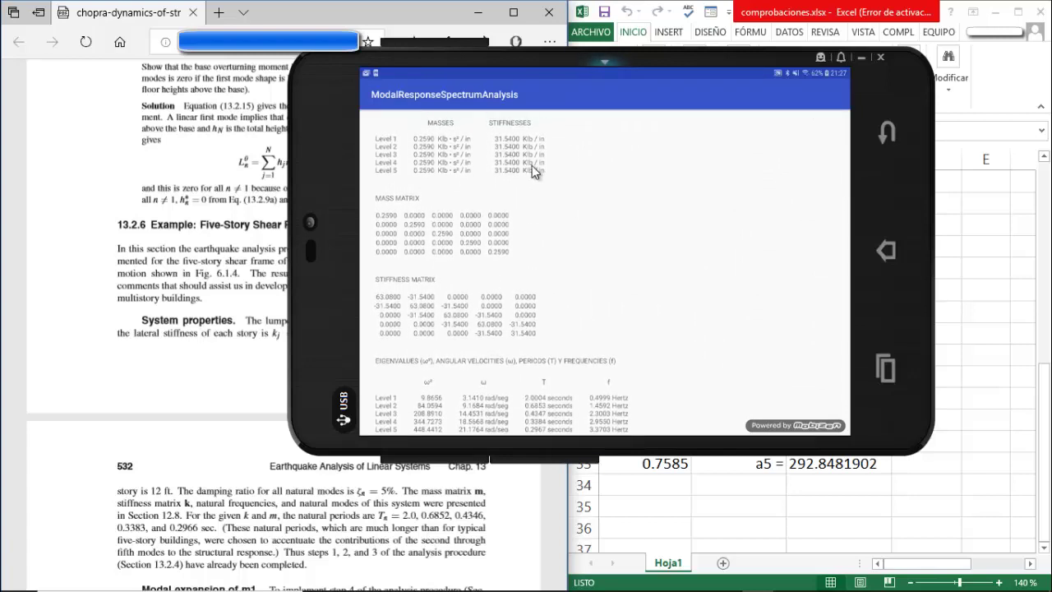
{"action": "scroll", "coordinate": [409, 212], "scroll_direction": "down", "scroll_amount": 3}
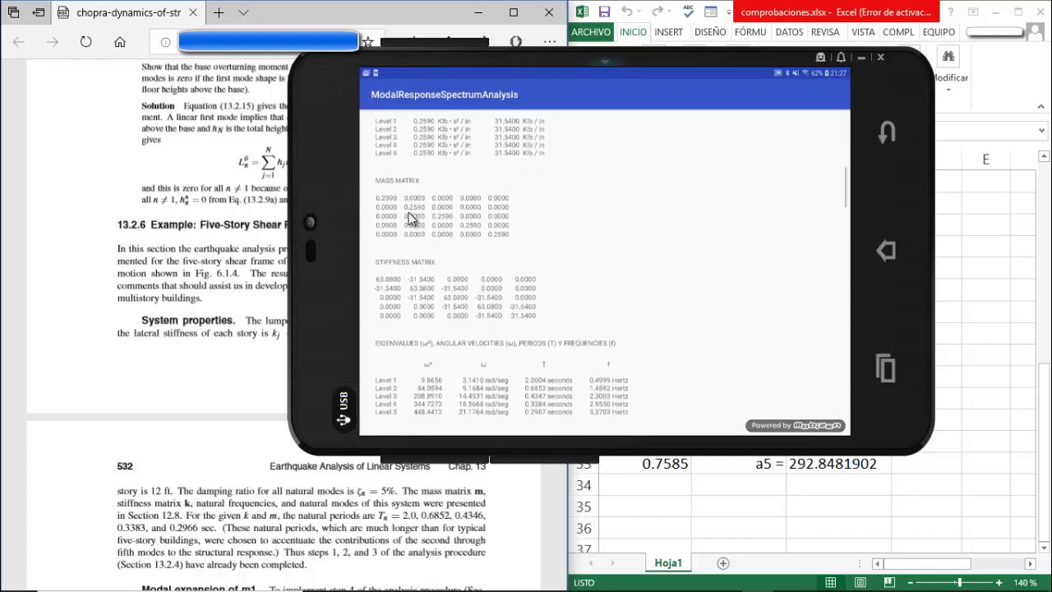
{"action": "scroll", "coordinate": [408, 212], "scroll_direction": "down", "scroll_amount": 5}
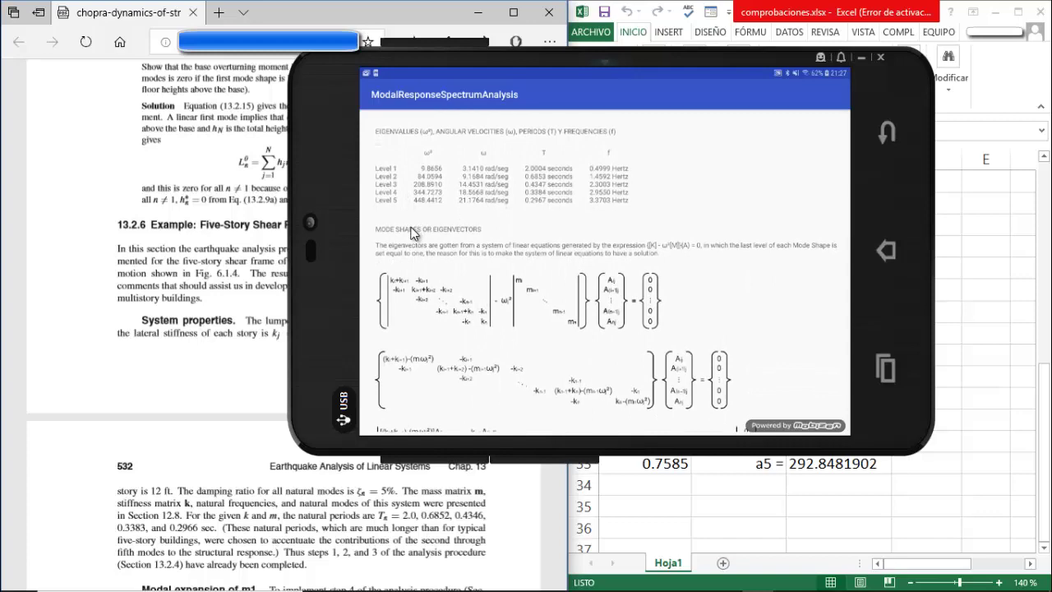
{"action": "left_click_drag", "start_coordinate": [342, 168], "coordinate": [588, 165]}
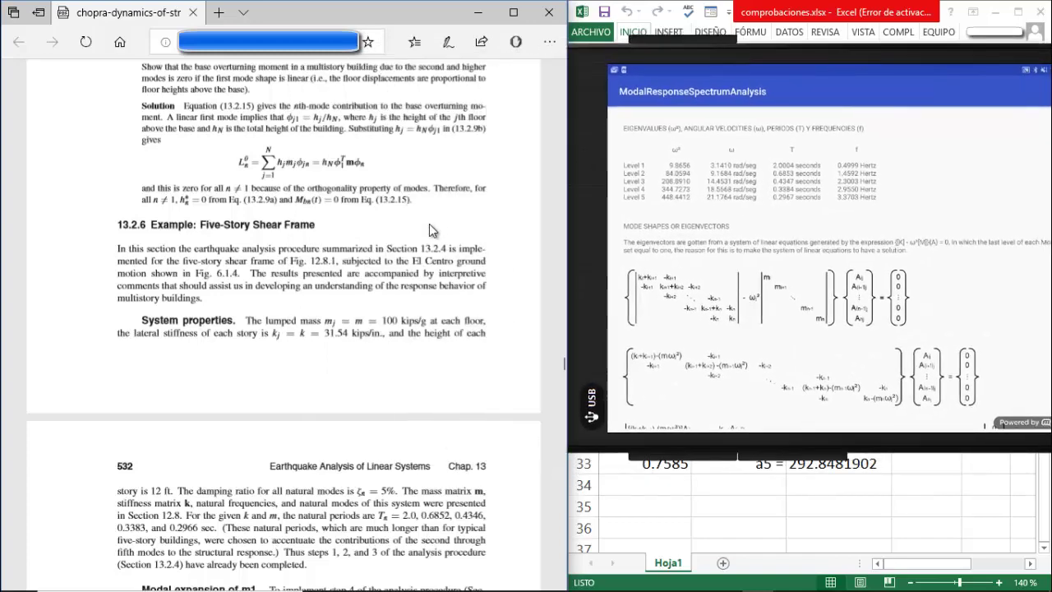
- Enlarge the tablet mirror and place it at the right so page 532's Table 13.2.2 stays visible
{"action": "scroll", "coordinate": [431, 229], "scroll_direction": "down", "scroll_amount": 4}
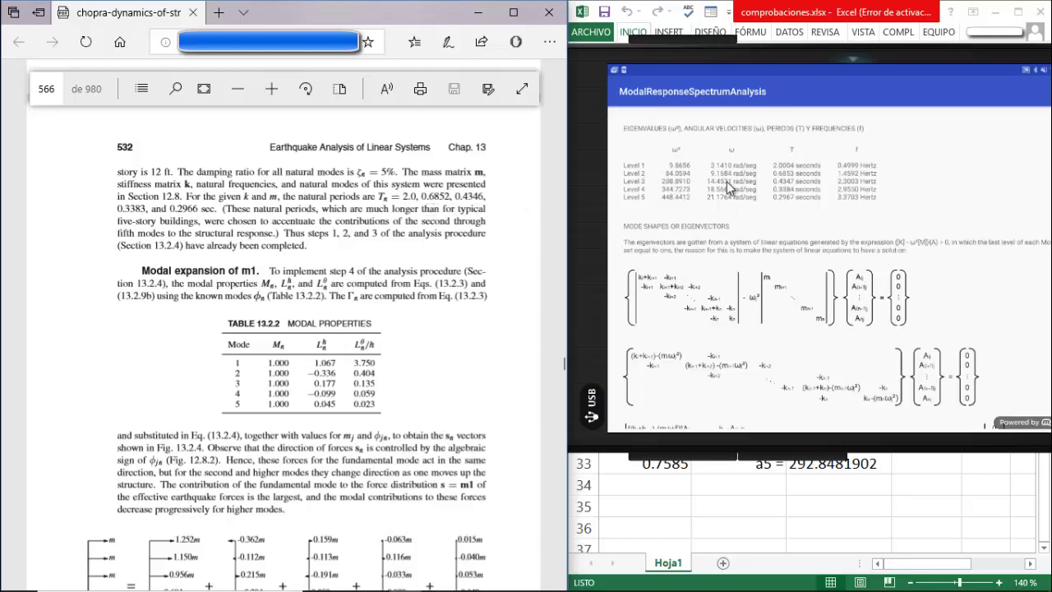
{"action": "left_click", "coordinate": [589, 176]}
{"action": "left_click_drag", "start_coordinate": [179, 177], "coordinate": [560, 175]}
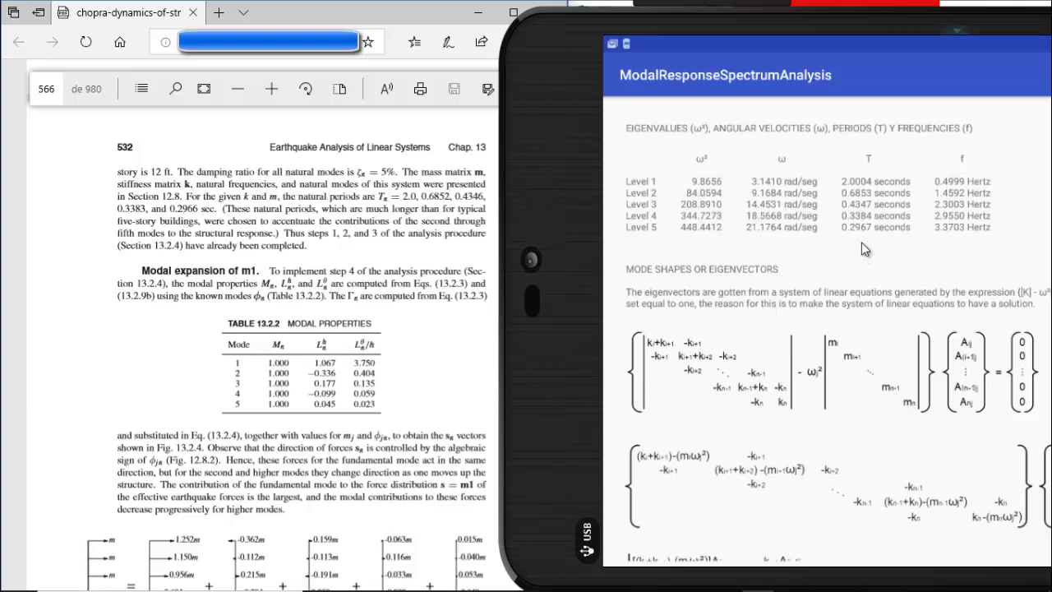
- Show the app's normalized mode shapes (0.3338 to 1.1728), then move the tablet view aside
{"action": "mouse_move", "coordinate": [564, 187]}
{"action": "left_mouse_down"}
{"action": "mouse_move", "coordinate": [613, 189]}
{"action": "mouse_move", "coordinate": [557, 189]}
{"action": "left_mouse_up"}
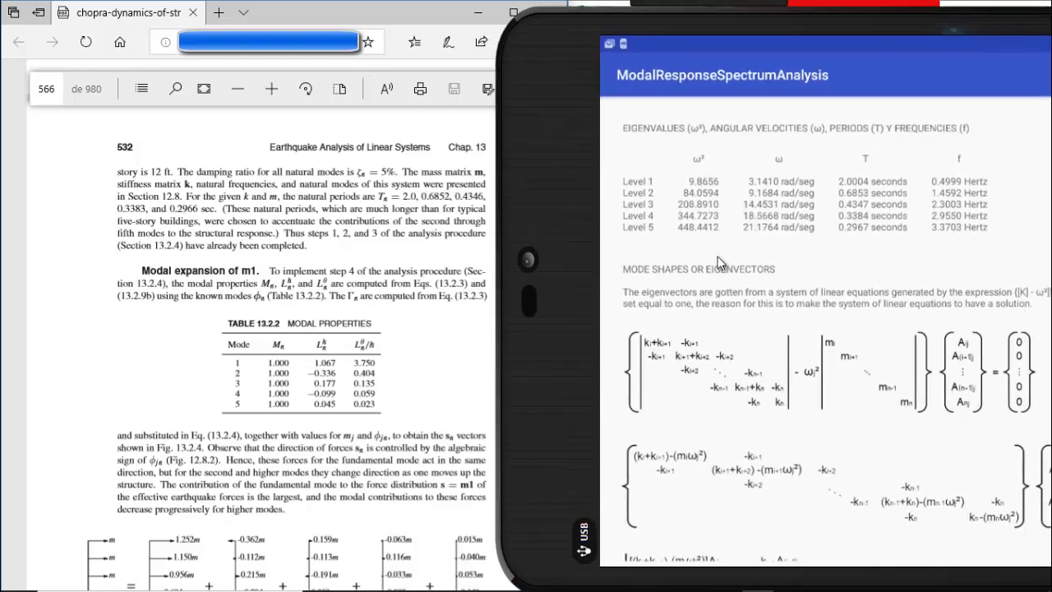
{"action": "left_click_drag", "start_coordinate": [566, 194], "coordinate": [378, 188]}
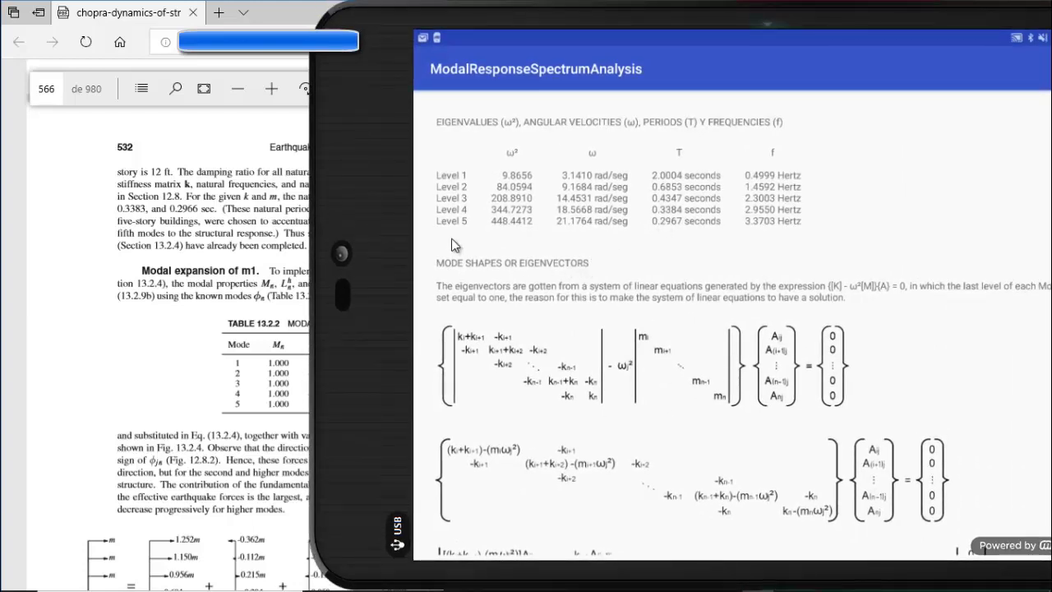
{"action": "scroll", "coordinate": [451, 239], "scroll_direction": "down", "scroll_amount": 10}
{"action": "scroll", "coordinate": [451, 244], "scroll_direction": "down", "scroll_amount": 3}
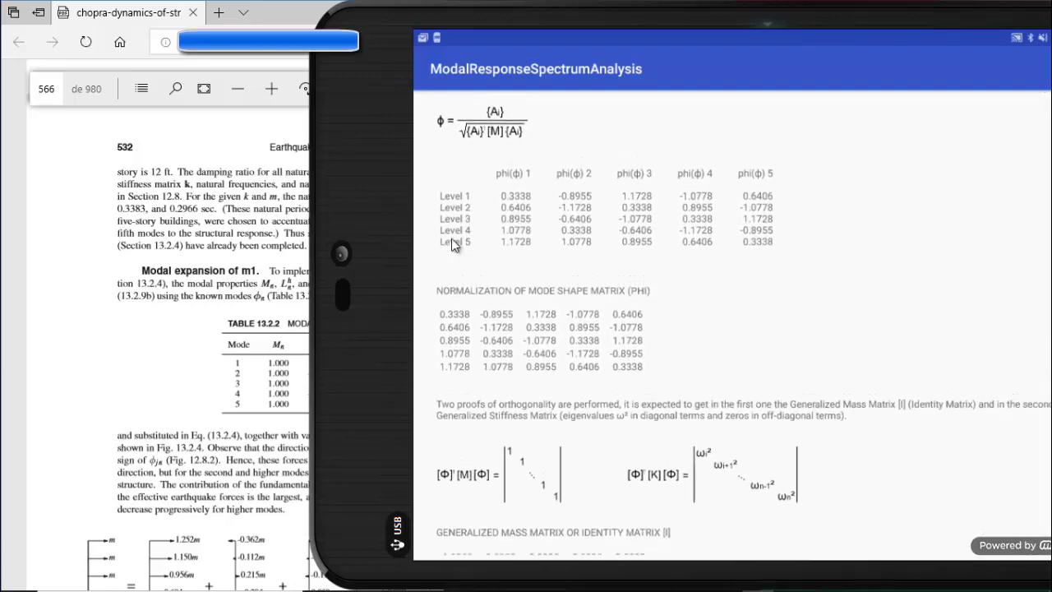
{"action": "scroll", "coordinate": [451, 245], "scroll_direction": "up", "scroll_amount": 2}
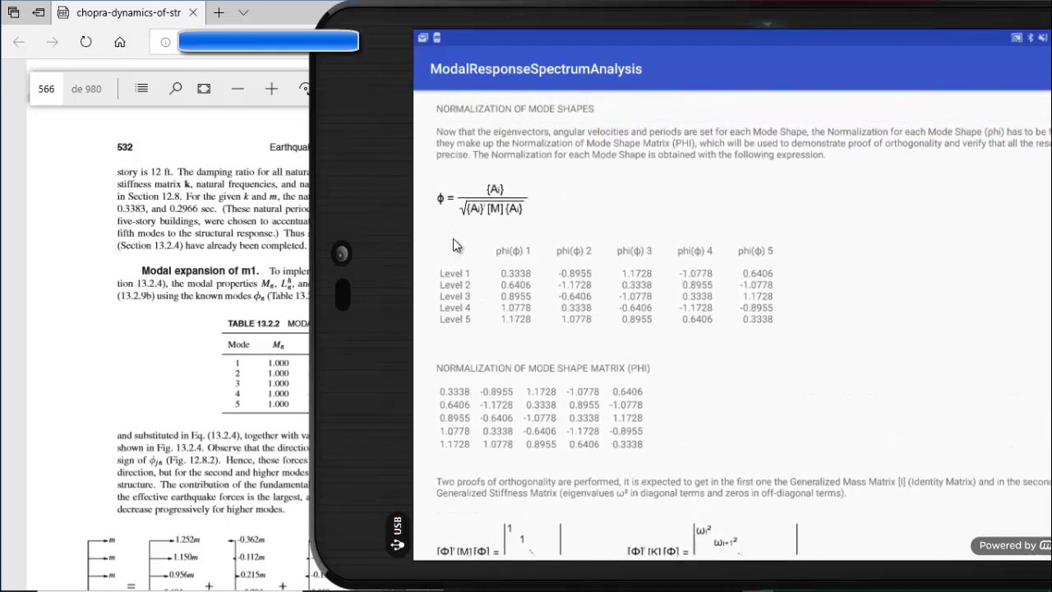
{"action": "scroll", "coordinate": [514, 258], "scroll_direction": "down", "scroll_amount": 4}
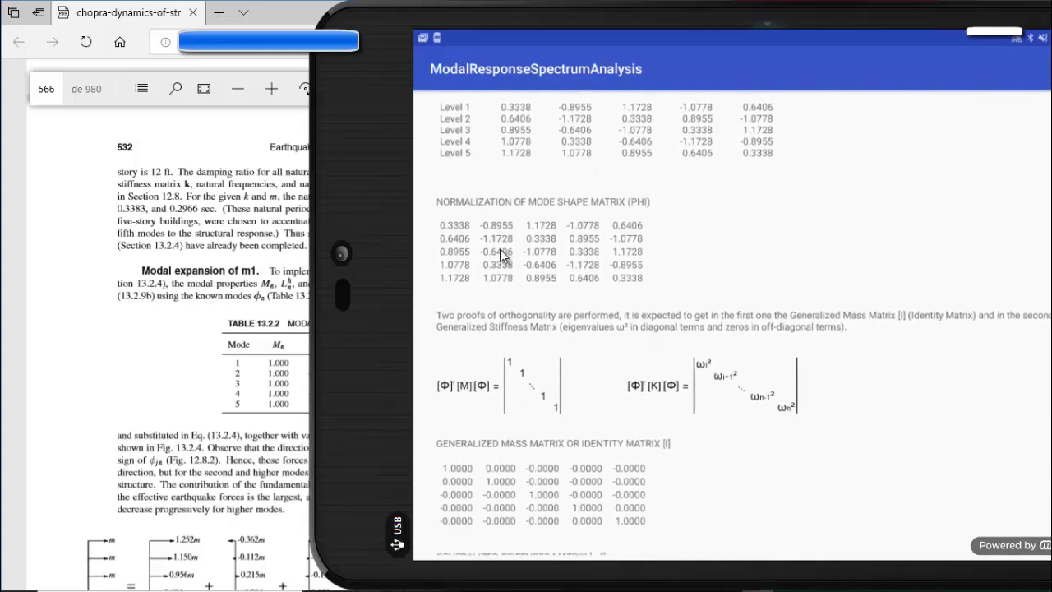
{"action": "scroll", "coordinate": [500, 249], "scroll_direction": "up", "scroll_amount": 1}
{"action": "left_click_drag", "start_coordinate": [362, 158], "coordinate": [662, 189]}
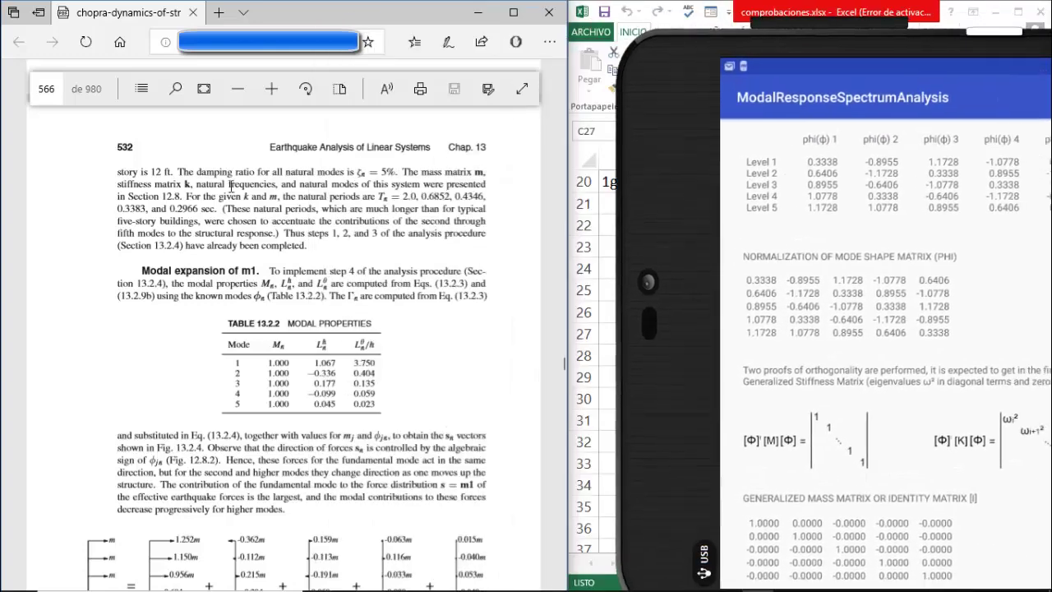
- Go to PDF page 518 and scroll to Figure 12.8.2's normalized mode shapes on page 484
{"action": "left_click", "coordinate": [82, 161]}
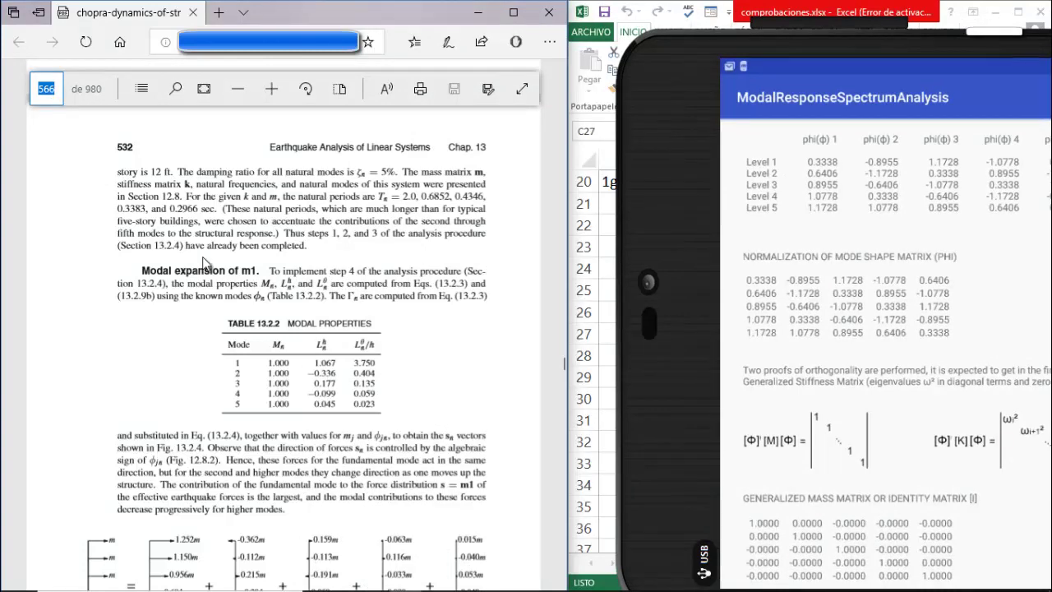
{"action": "type", "text": "518"}
{"action": "key", "text": "Return"}
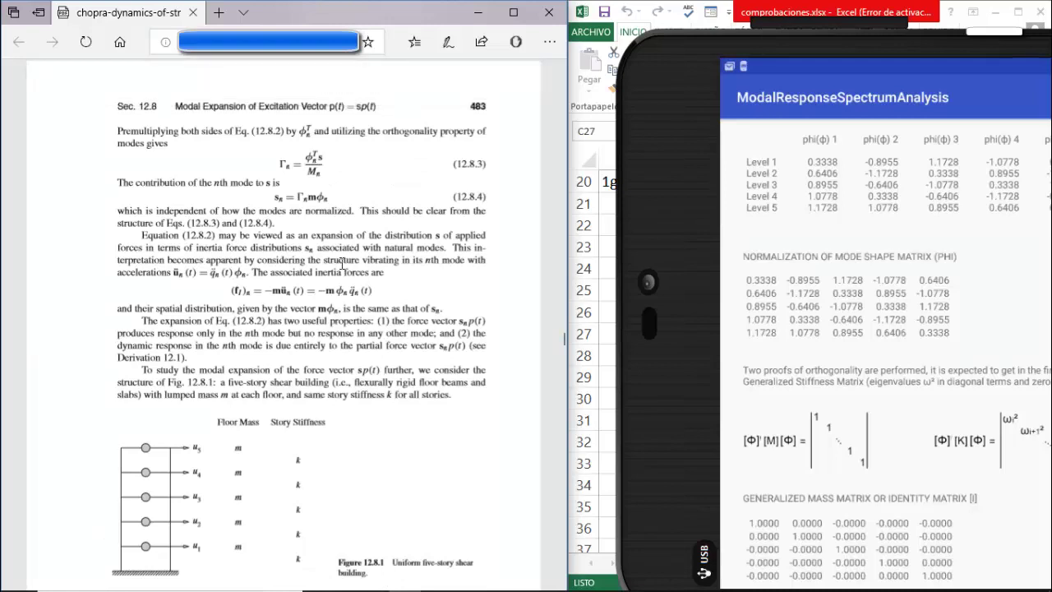
{"action": "scroll", "coordinate": [342, 262], "scroll_direction": "down", "scroll_amount": 3}
{"action": "scroll", "coordinate": [453, 233], "scroll_direction": "up", "scroll_amount": 3}
{"action": "scroll", "coordinate": [350, 291], "scroll_direction": "down", "scroll_amount": 4}
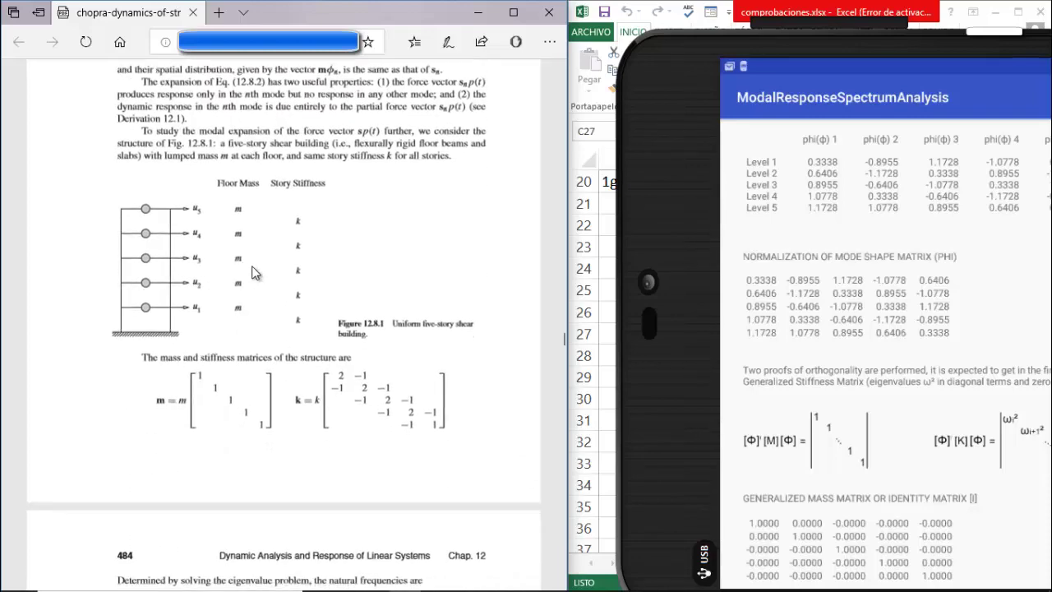
{"action": "scroll", "coordinate": [276, 306], "scroll_direction": "down", "scroll_amount": 3}
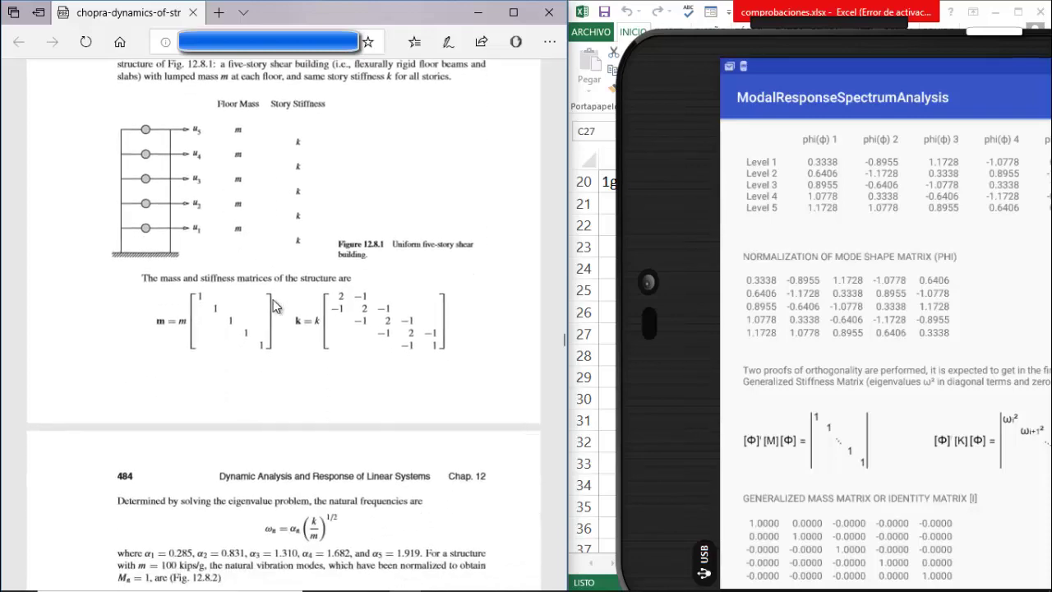
{"action": "scroll", "coordinate": [273, 305], "scroll_direction": "down", "scroll_amount": 4}
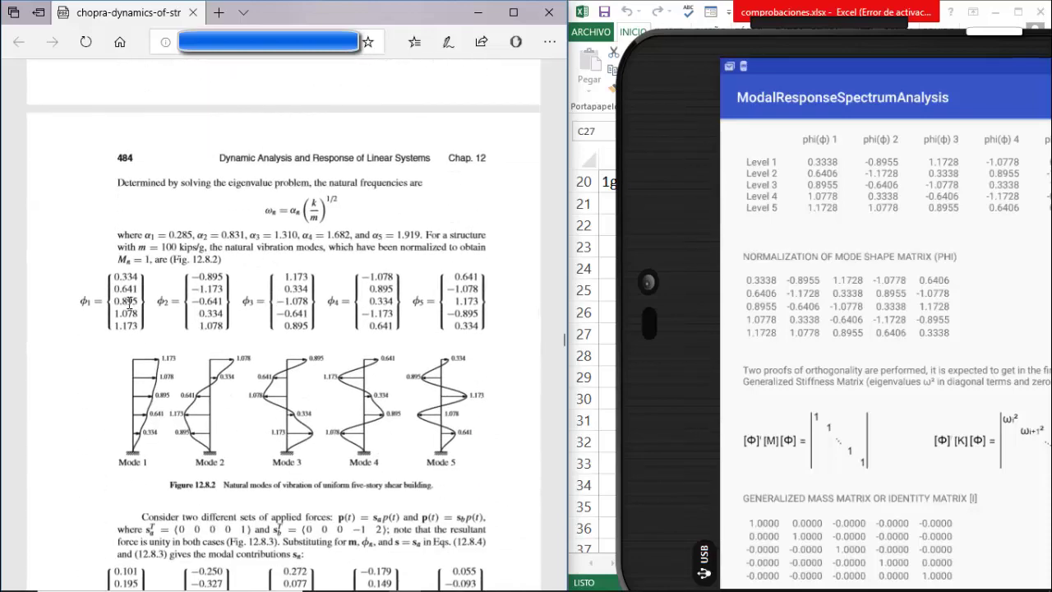
{"action": "scroll", "coordinate": [129, 304], "scroll_direction": "down", "scroll_amount": 1}
{"action": "left_click_drag", "start_coordinate": [662, 205], "coordinate": [551, 228]}
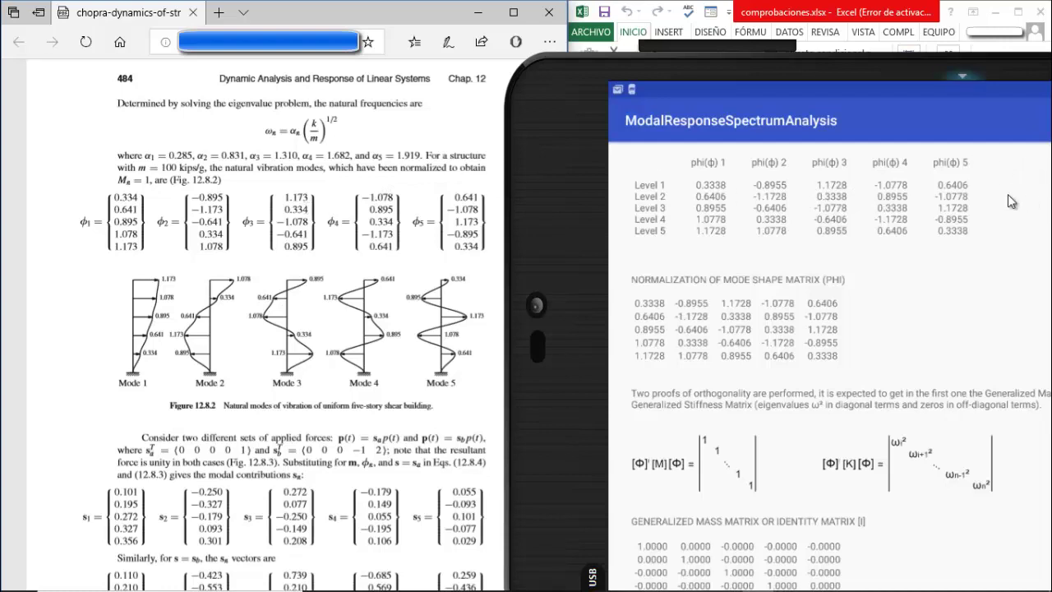
- Scroll past the participation factors (Mode 1: 1.0672, 87.9530%) to the Mode 1 spectral acceleration prompt
{"action": "left_click_drag", "start_coordinate": [576, 202], "coordinate": [569, 193]}
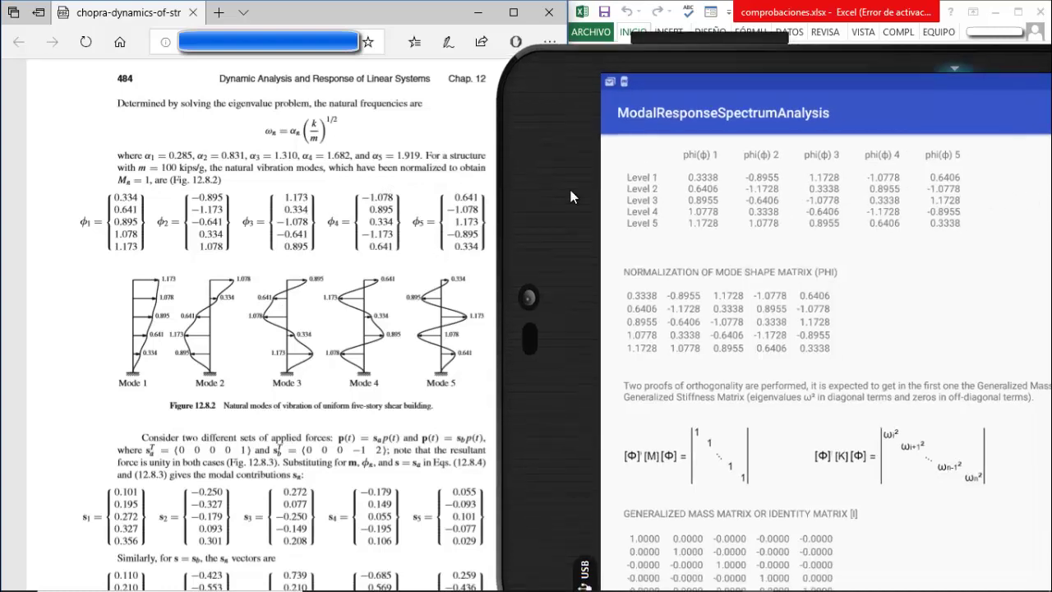
{"action": "scroll", "coordinate": [718, 278], "scroll_direction": "down", "scroll_amount": 3}
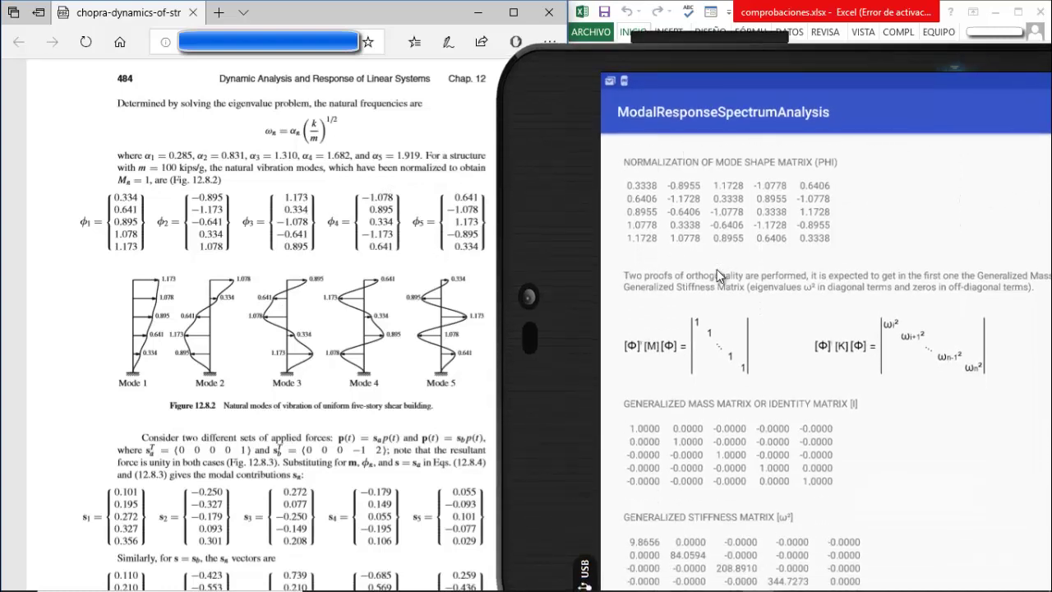
{"action": "scroll", "coordinate": [717, 276], "scroll_direction": "down", "scroll_amount": 3}
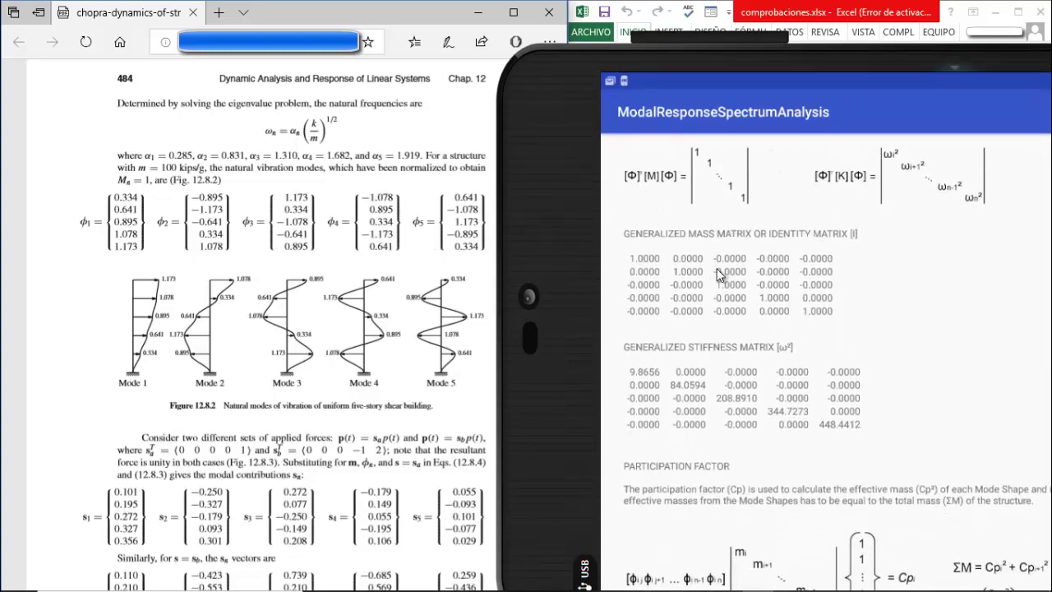
{"action": "scroll", "coordinate": [717, 276], "scroll_direction": "down", "scroll_amount": 5}
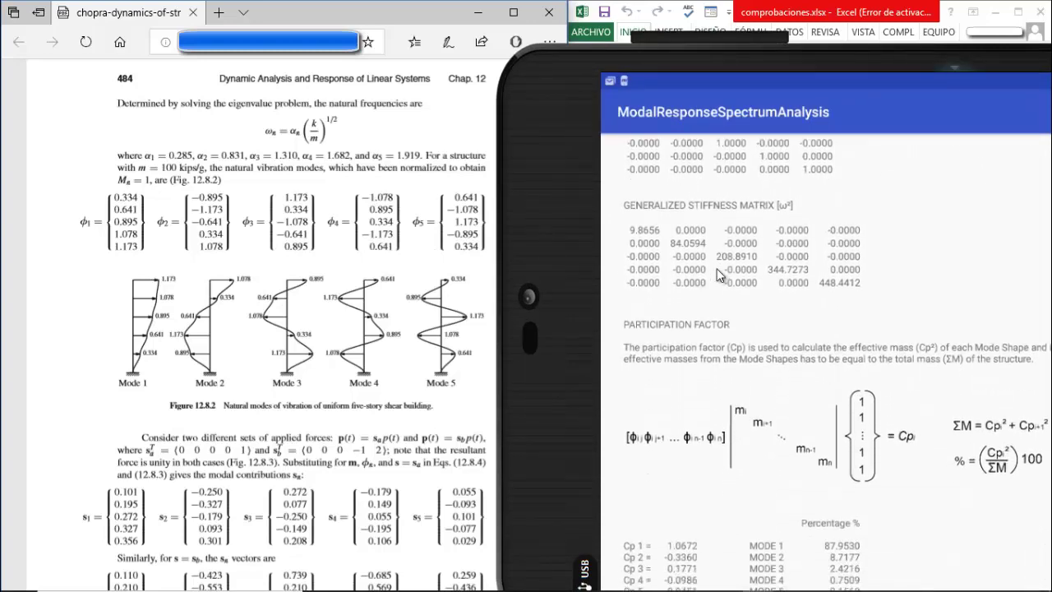
{"action": "scroll", "coordinate": [717, 276], "scroll_direction": "down", "scroll_amount": 2}
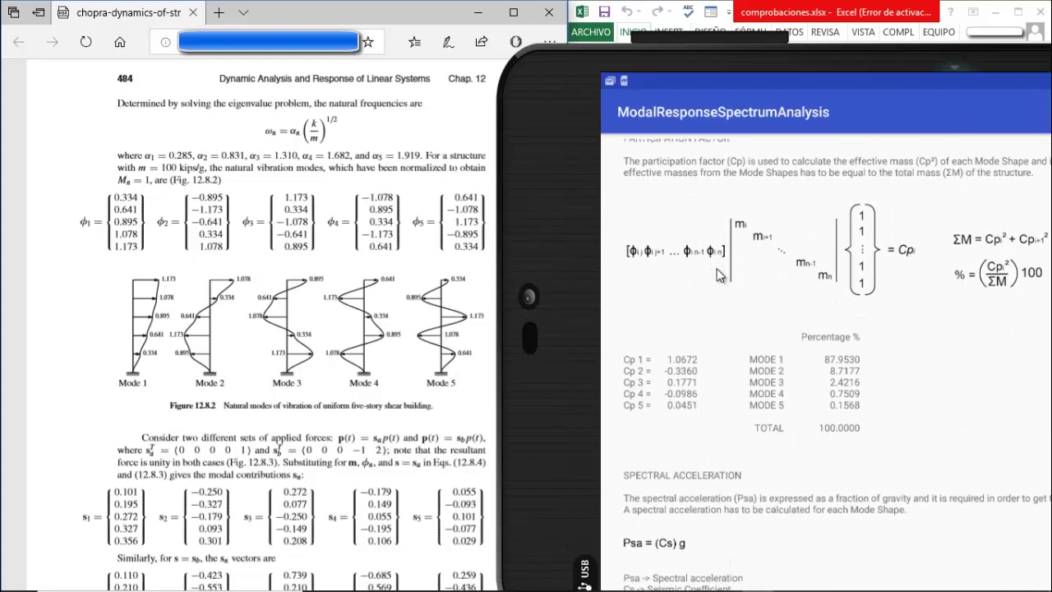
{"action": "scroll", "coordinate": [713, 297], "scroll_direction": "down", "scroll_amount": 2}
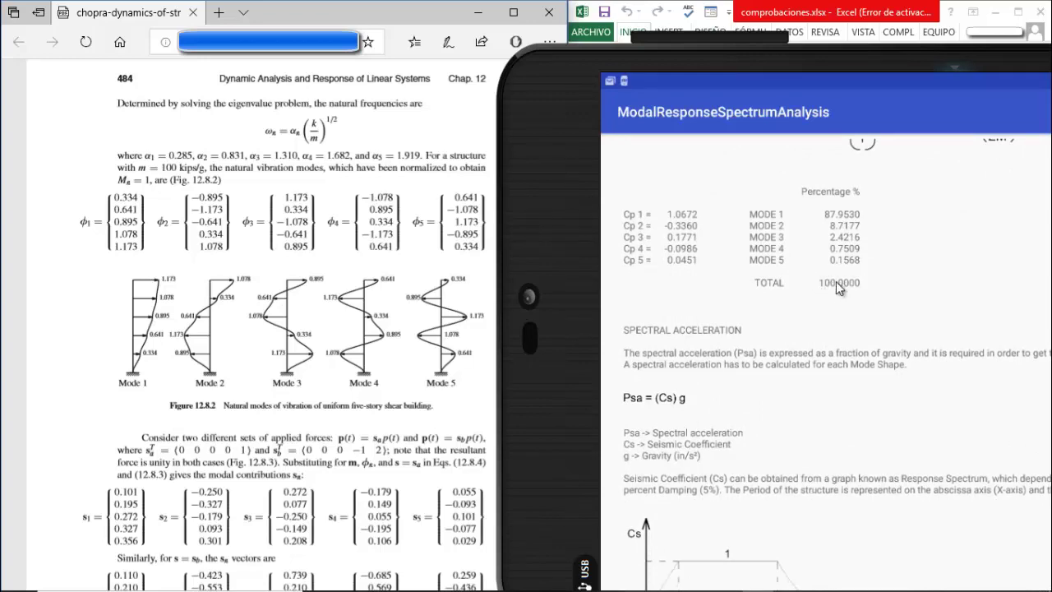
{"action": "scroll", "coordinate": [836, 281], "scroll_direction": "down", "scroll_amount": 5}
{"action": "scroll", "coordinate": [832, 286], "scroll_direction": "down", "scroll_amount": 4}
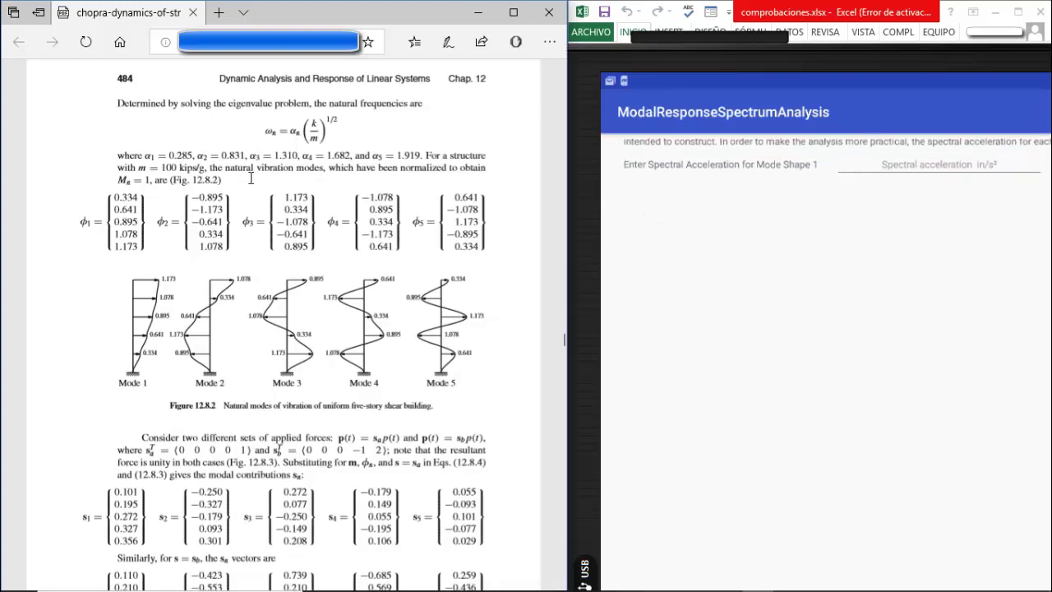
- Jump to PDF page 607 to show Figure 13.8.2's response spectrum (A1 = 0.1375g)
{"action": "left_click", "coordinate": [46, 88]}
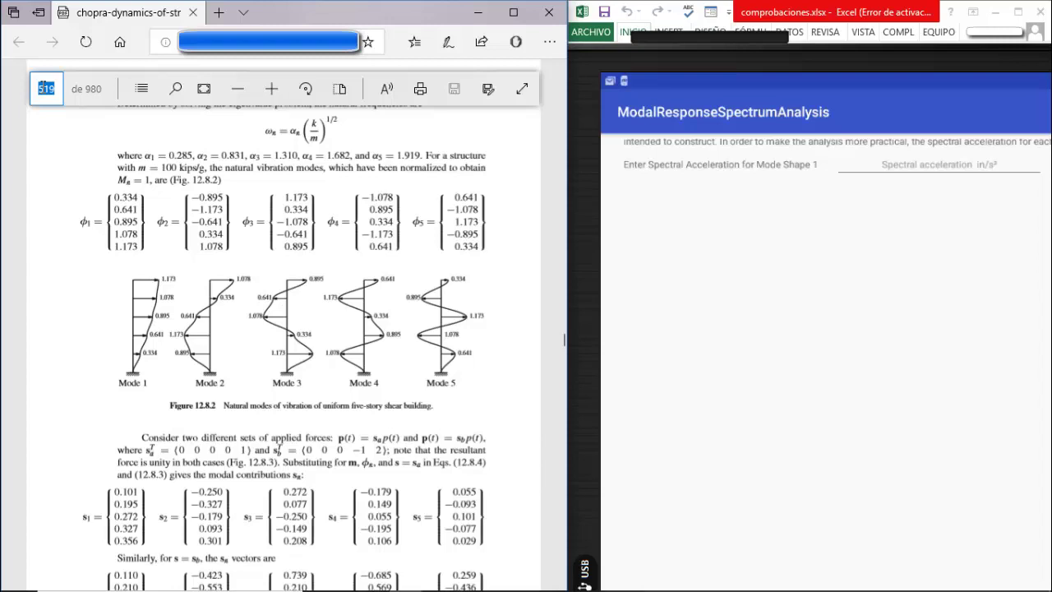
{"action": "type", "text": "607"}
{"action": "key", "text": "Return"}
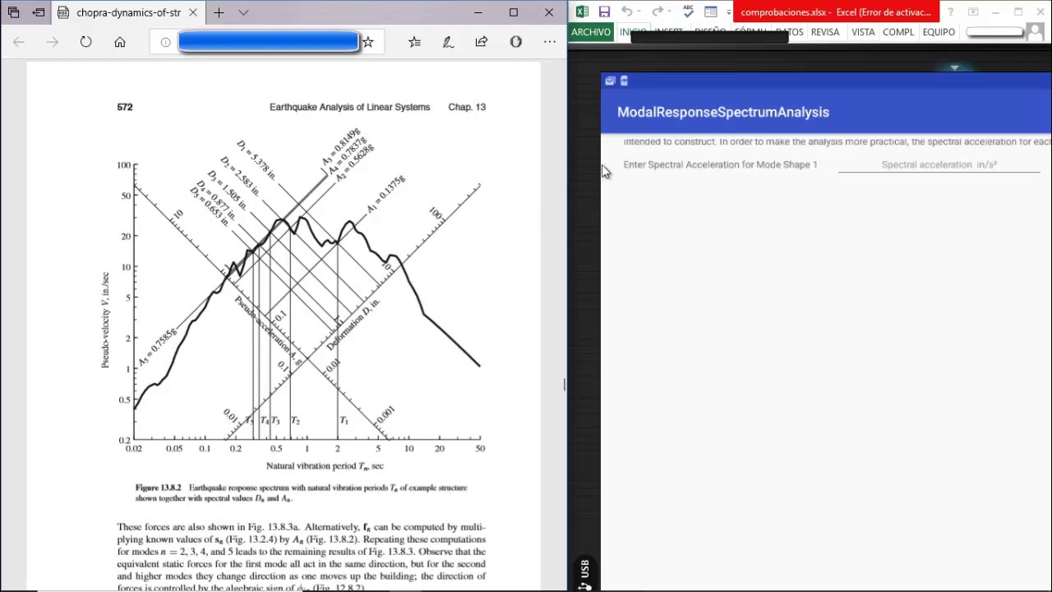
{"action": "left_click", "coordinate": [580, 165]}
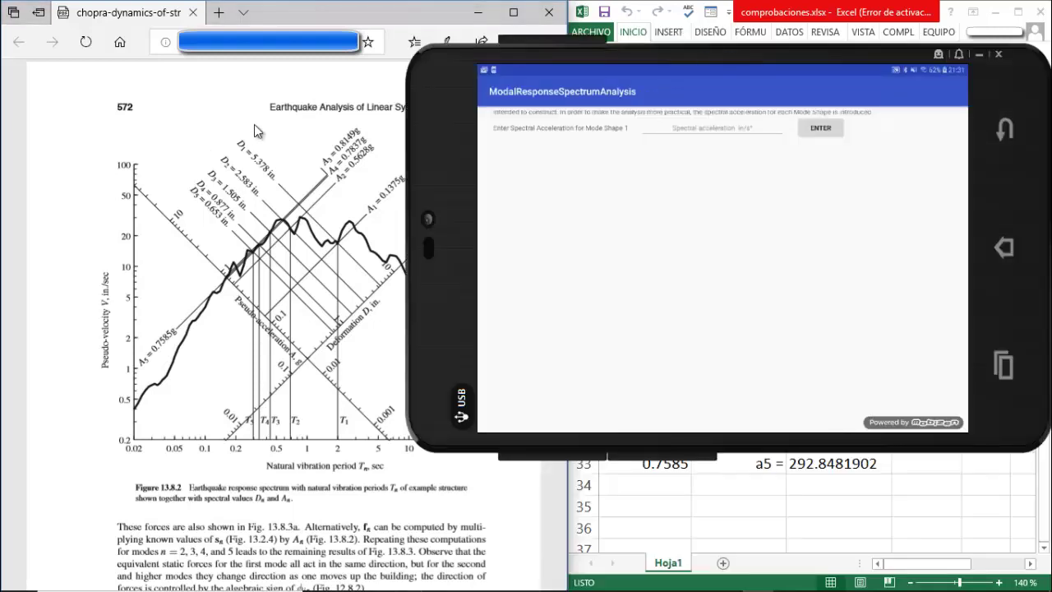
- Enter the spectral accelerations 53.0, 2129, 114.62, 2.57 and 292.84 for mode shapes 1–5
{"action": "left_click_drag", "start_coordinate": [419, 130], "coordinate": [80, 130]}
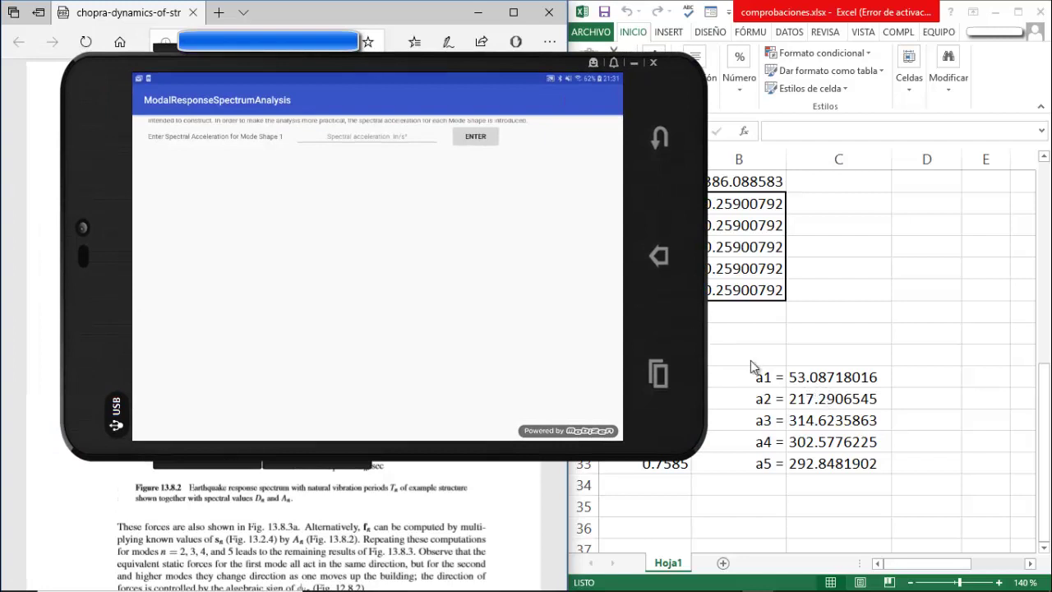
{"action": "left_click", "coordinate": [365, 140]}
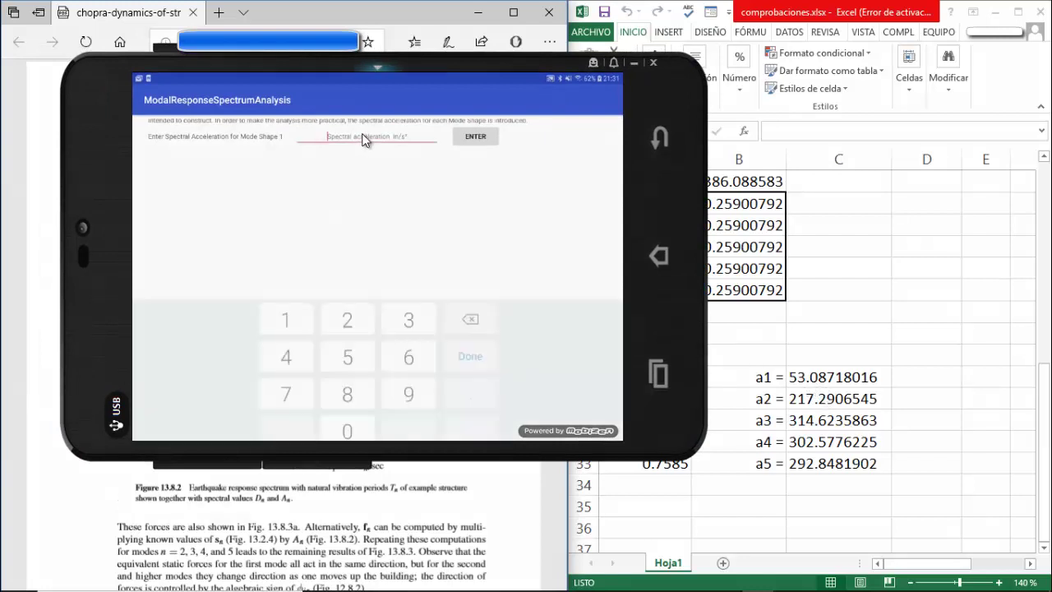
{"action": "type", "text": "53."}
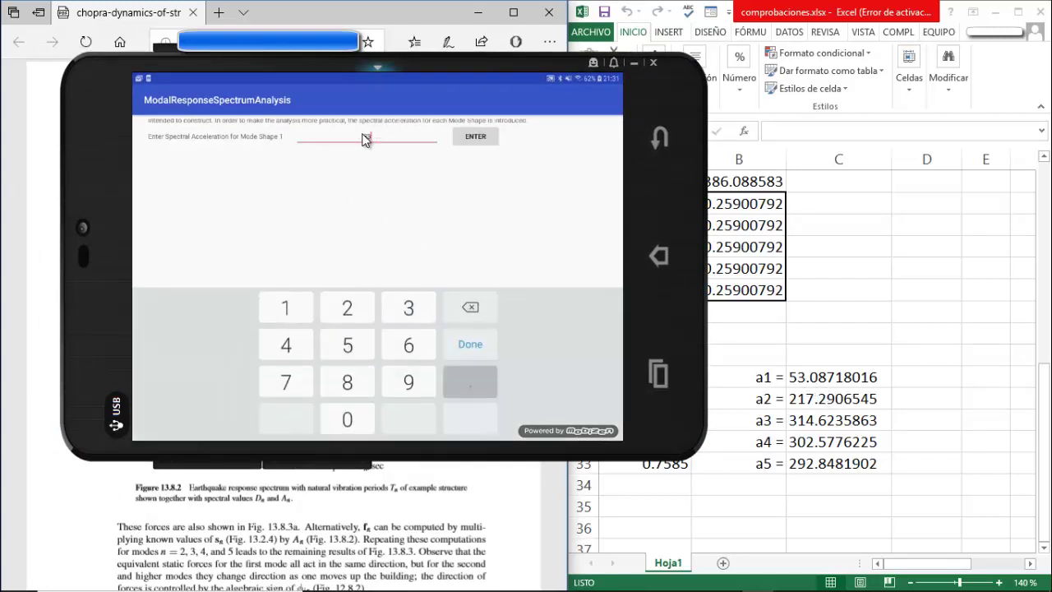
{"action": "type", "text": "087"}
{"action": "key", "text": "Return"}
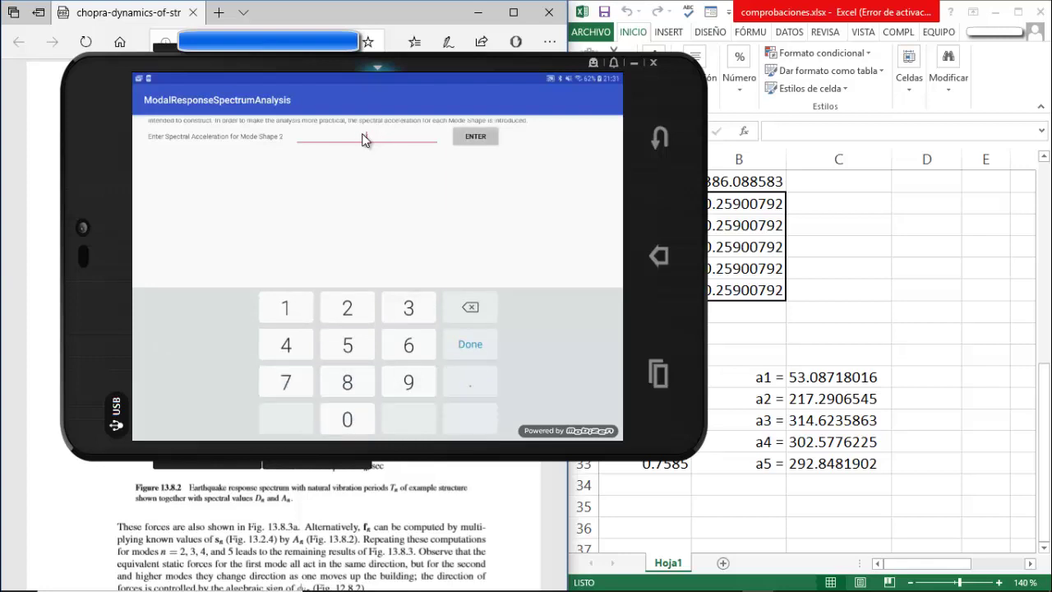
{"action": "type", "text": "21"}
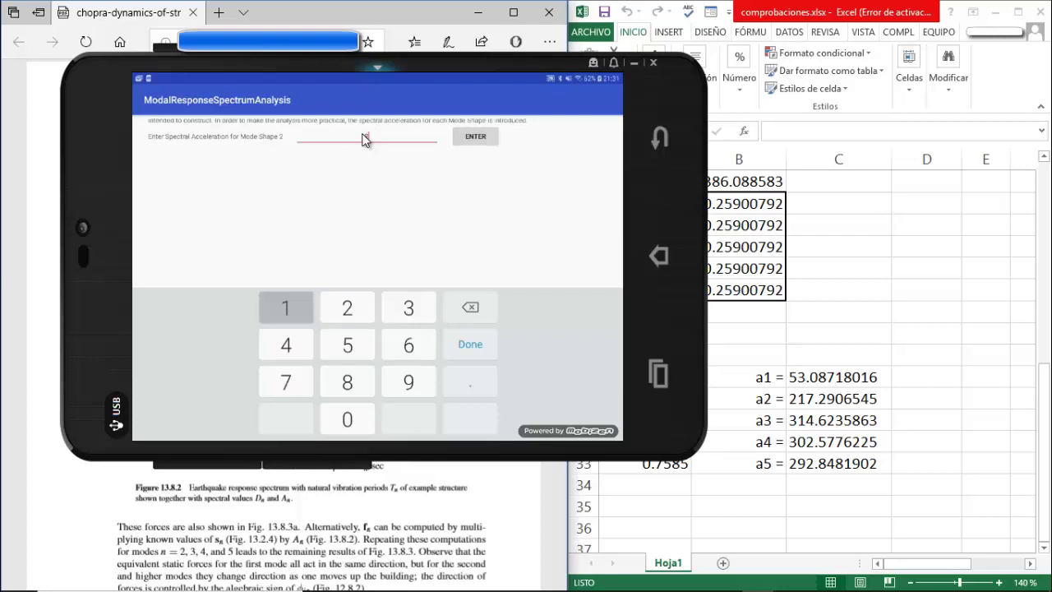
{"action": "type", "text": "29"}
{"action": "key", "text": "Return"}
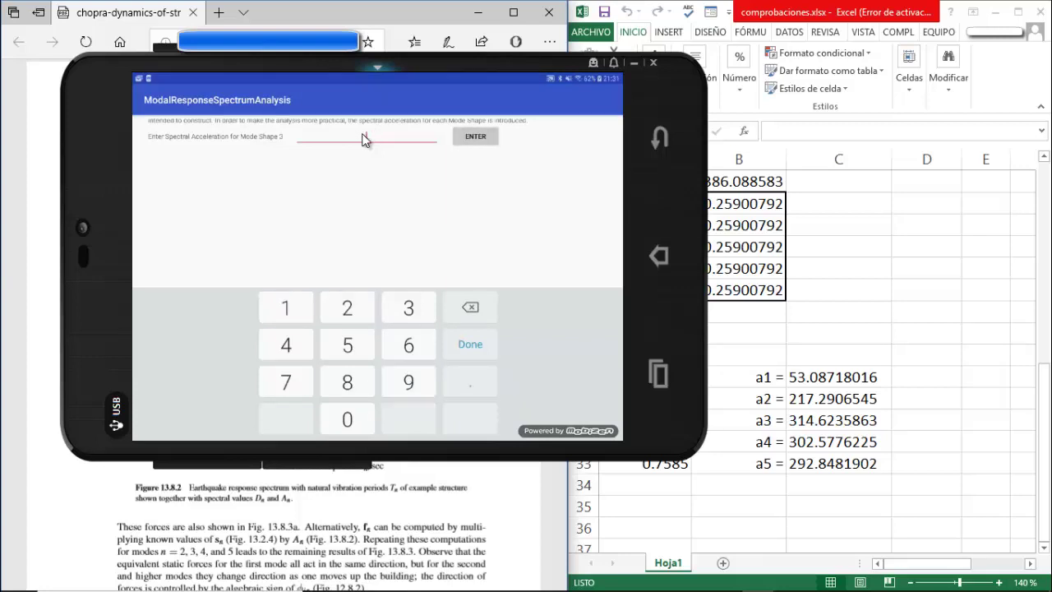
{"action": "type", "text": "114.62"}
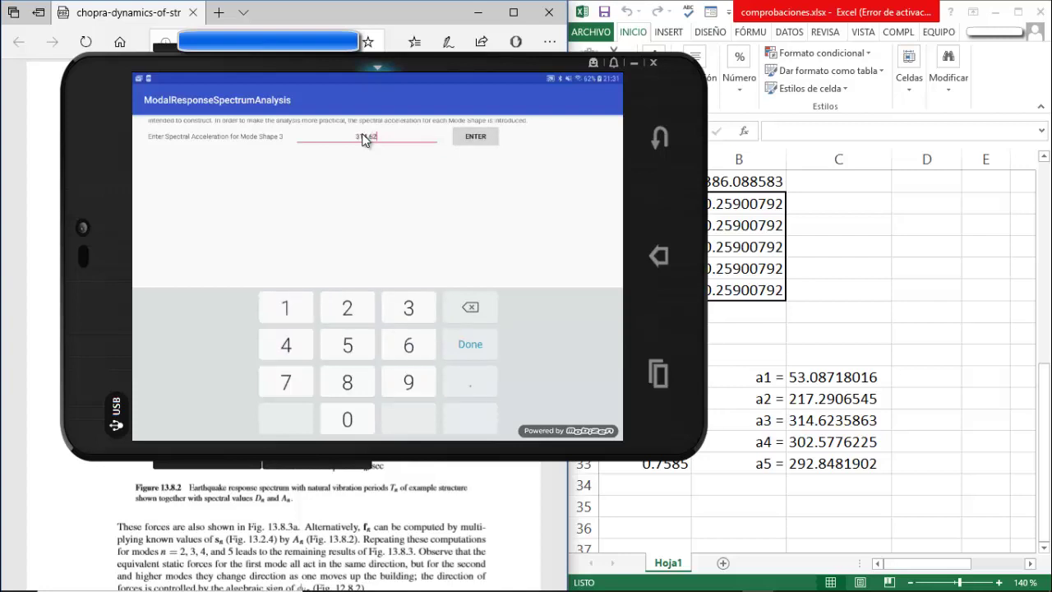
{"action": "key", "text": "Return"}
{"action": "type", "text": "2.57"}
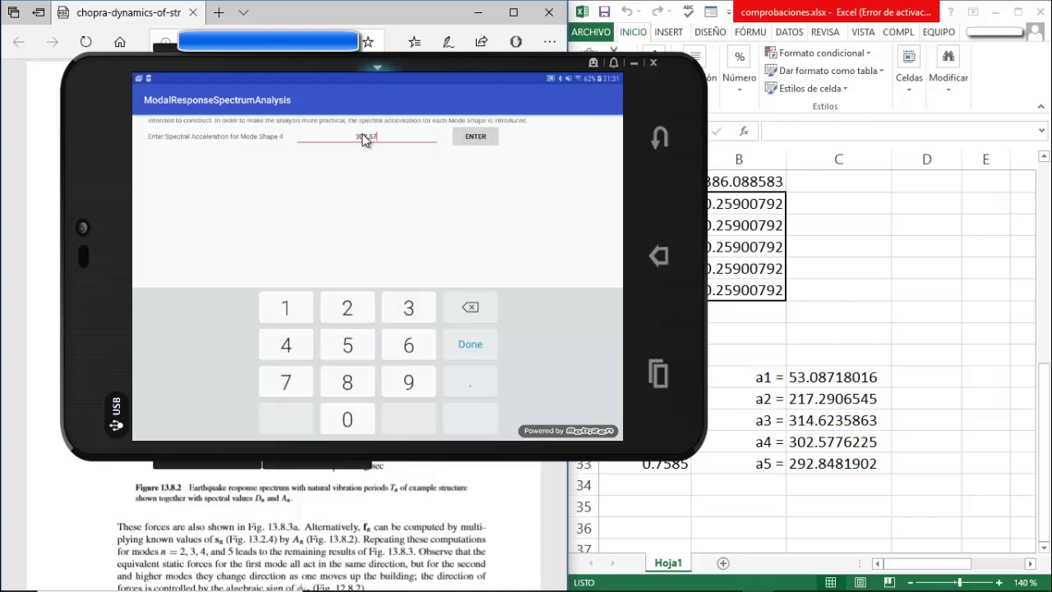
{"action": "key", "text": "Return"}
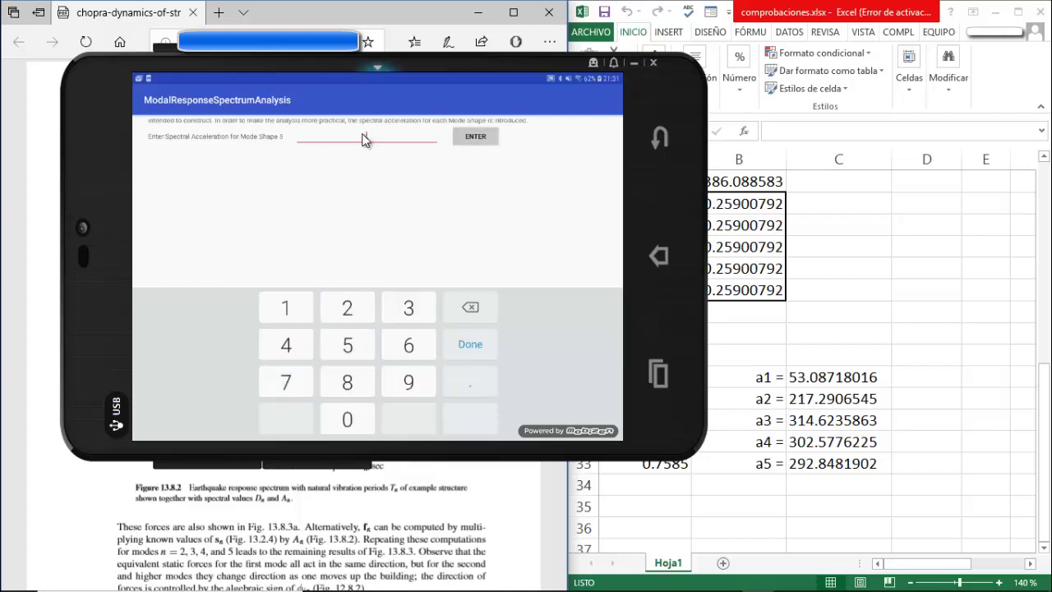
{"action": "type", "text": "92."}
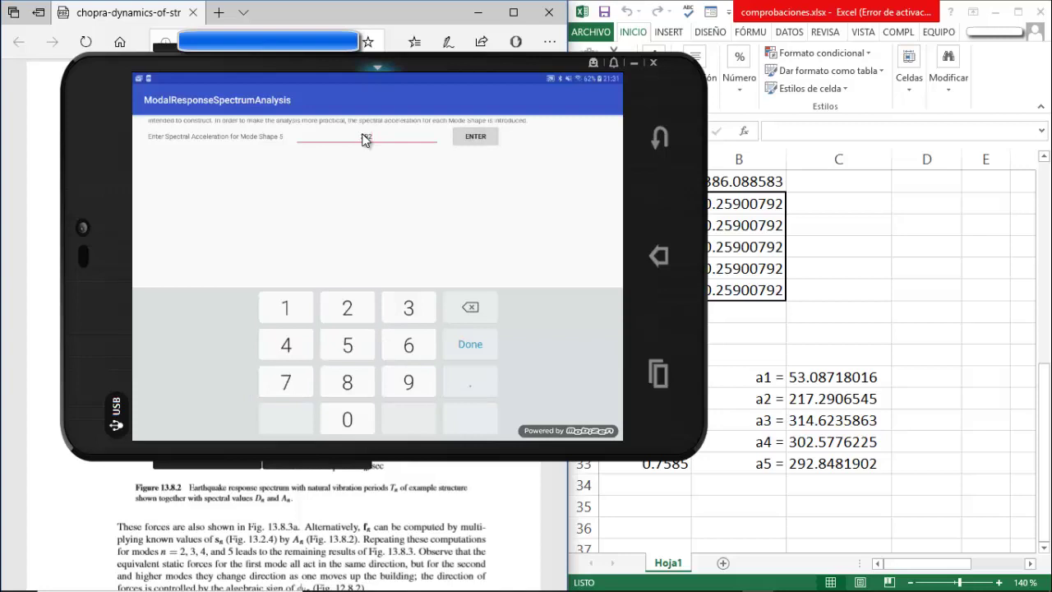
{"action": "type", "text": "84"}
{"action": "left_click", "coordinate": [477, 138]}
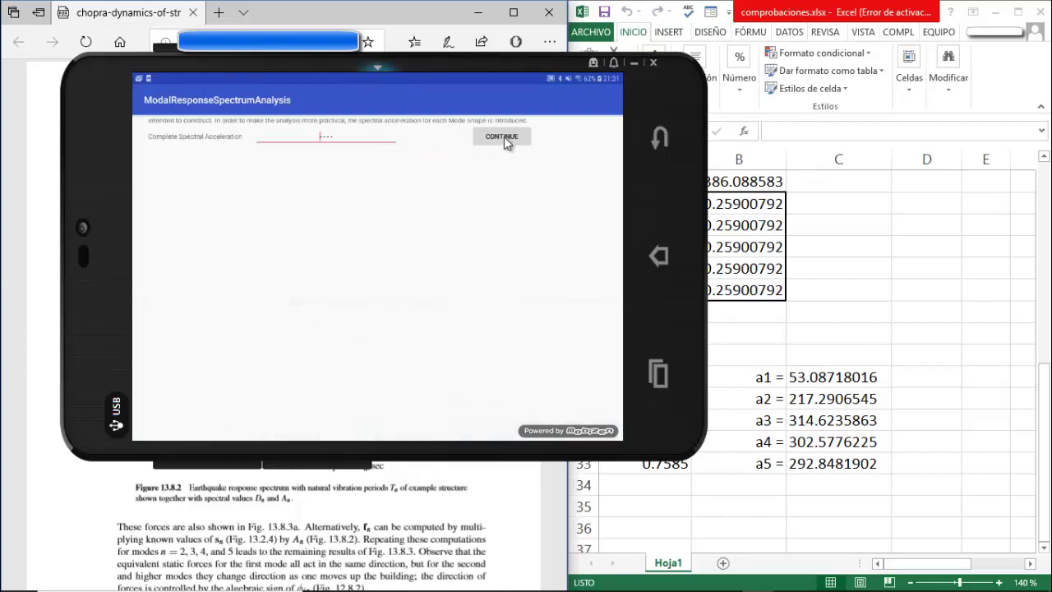
- Continue to the analysis results and scroll down to the displacement tables
{"action": "left_click", "coordinate": [504, 137]}
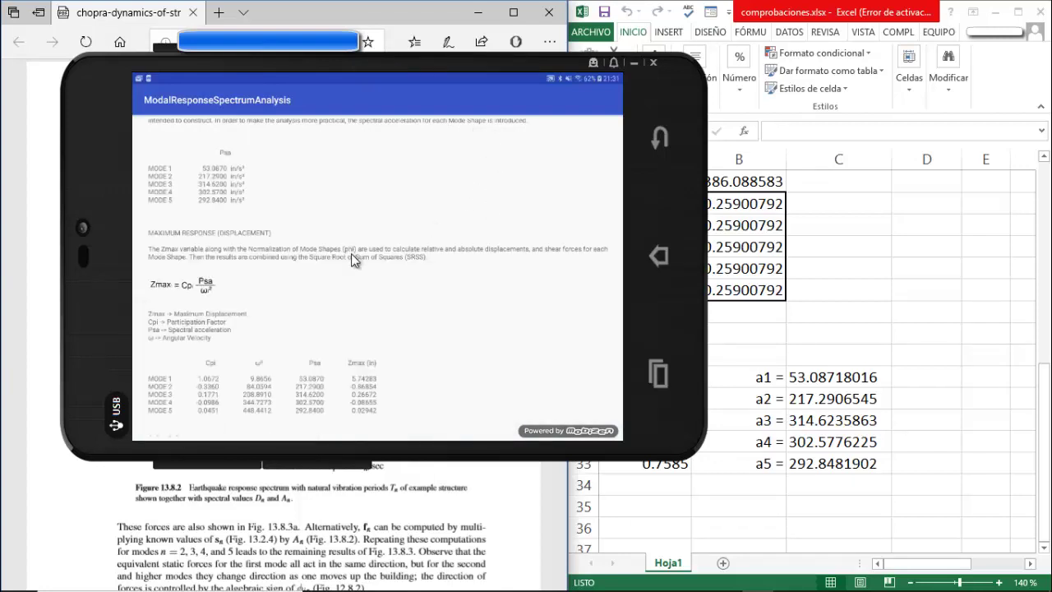
{"action": "scroll", "coordinate": [351, 253], "scroll_direction": "down", "scroll_amount": 10}
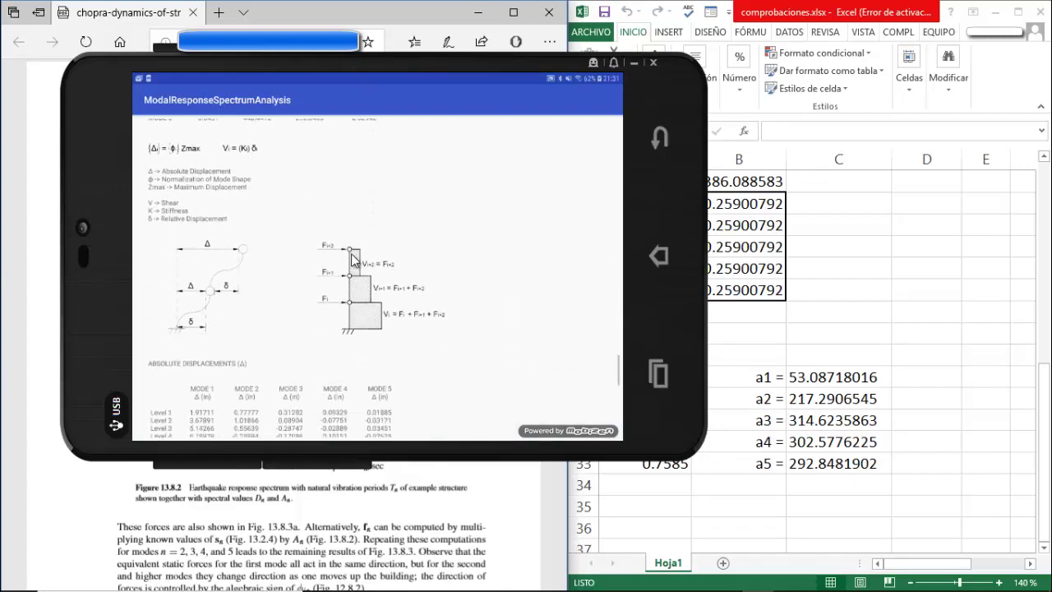
{"action": "scroll", "coordinate": [351, 255], "scroll_direction": "down", "scroll_amount": 10}
{"action": "scroll", "coordinate": [351, 255], "scroll_direction": "up", "scroll_amount": 8}
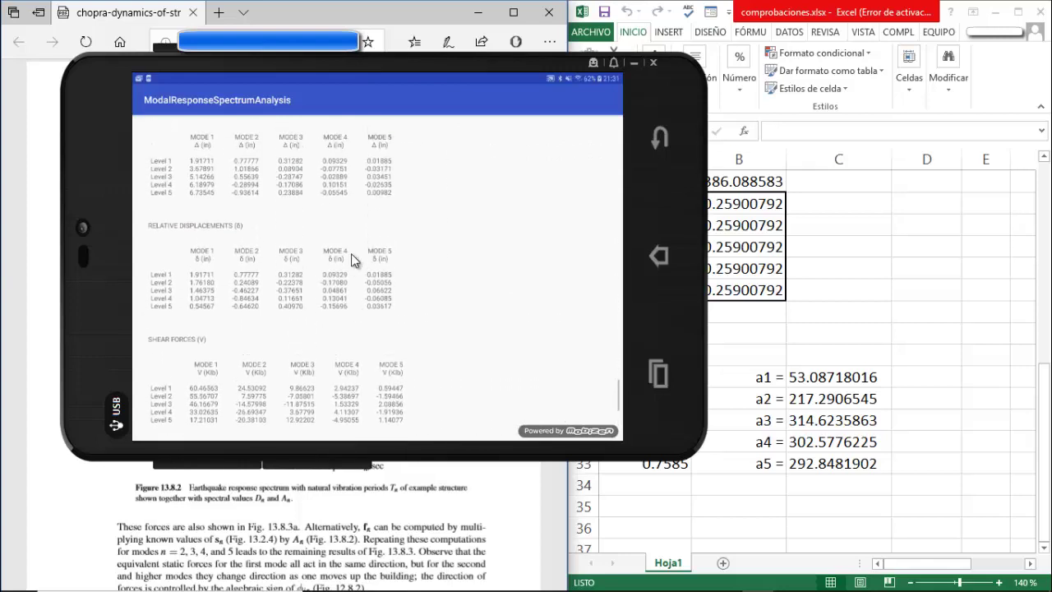
{"action": "scroll", "coordinate": [351, 254], "scroll_direction": "down", "scroll_amount": 1}
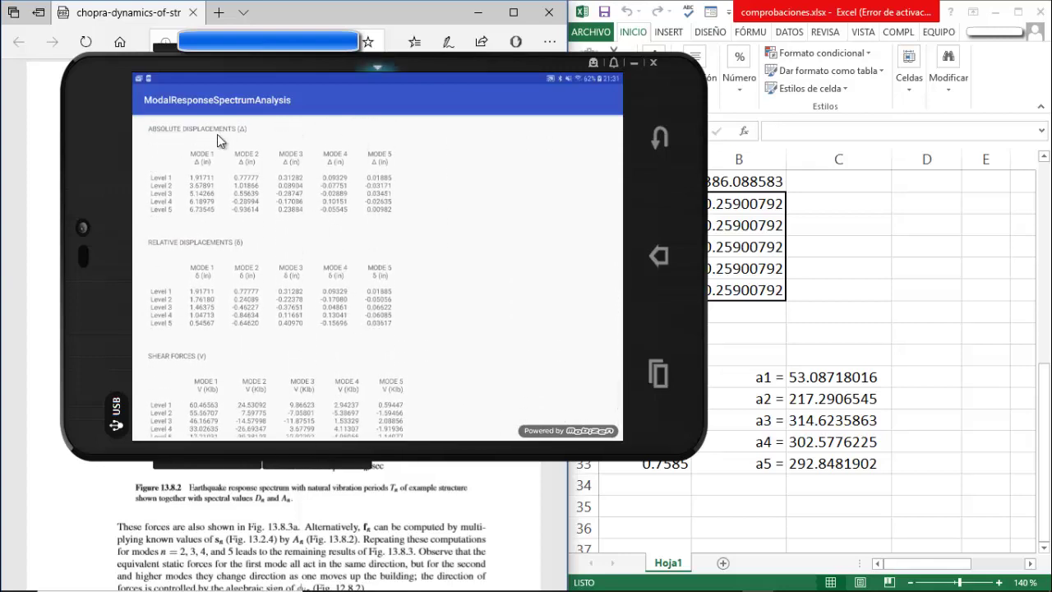
{"action": "scroll", "coordinate": [195, 251], "scroll_direction": "down", "scroll_amount": 2}
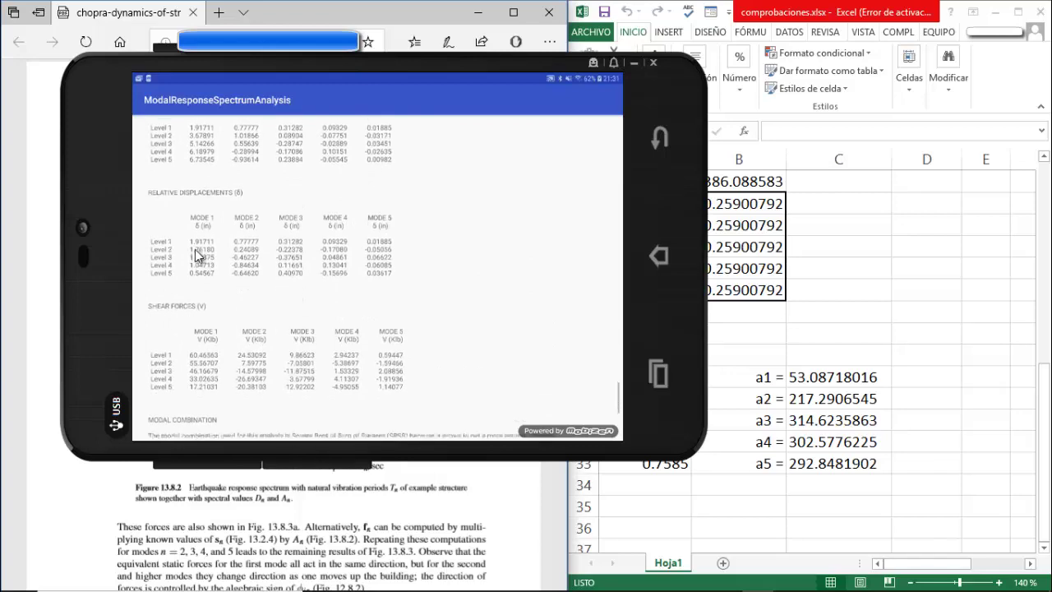
{"action": "scroll", "coordinate": [221, 263], "scroll_direction": "up", "scroll_amount": 1}
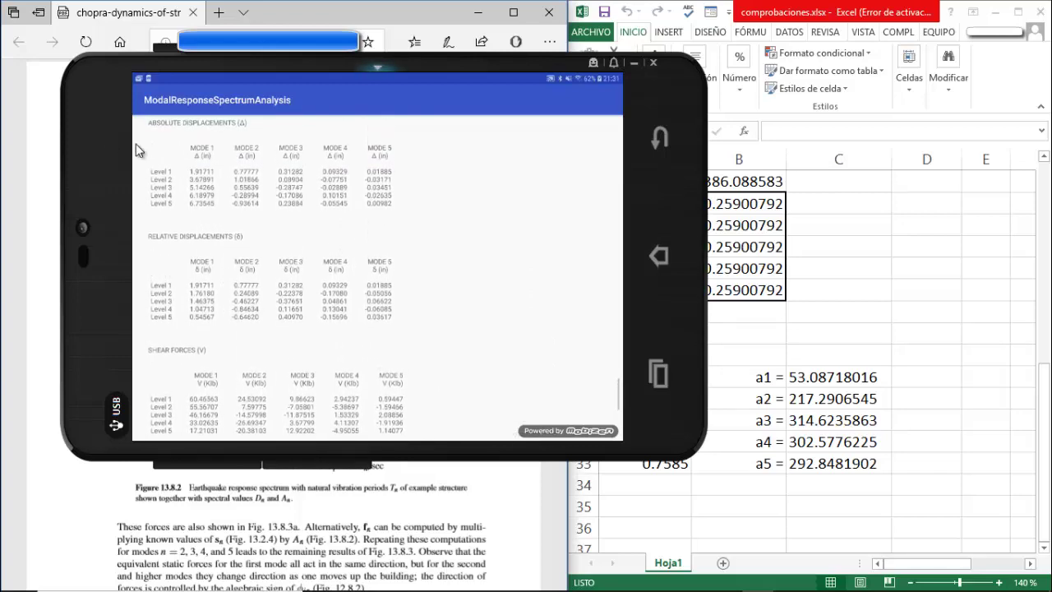
- Move the phone mirror over the spreadsheet half, beside the textbook page
{"action": "left_click_drag", "start_coordinate": [136, 144], "coordinate": [535, 154]}
{"action": "scroll", "coordinate": [305, 250], "scroll_direction": "down", "scroll_amount": 10}
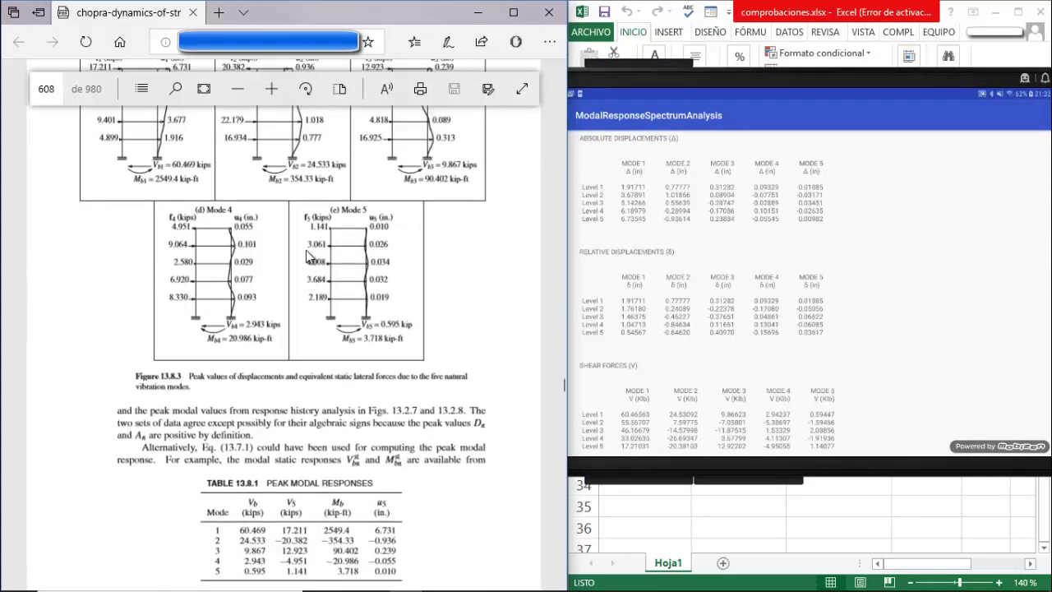
{"action": "scroll", "coordinate": [305, 251], "scroll_direction": "up", "scroll_amount": 3}
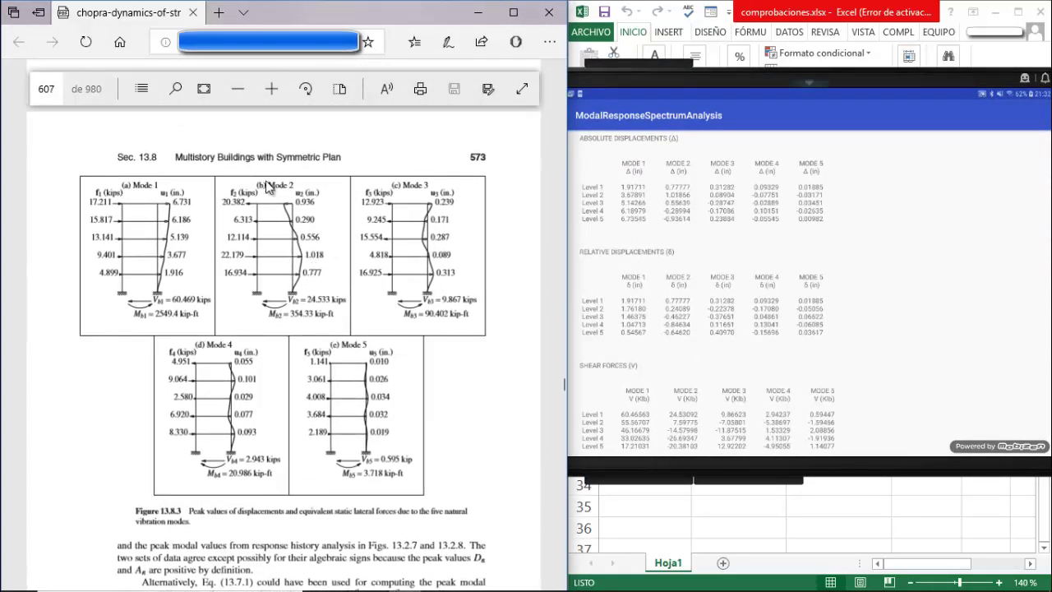
- Enlarge the app's results view and bring the PDF's Table 13.8.1 beside the base shears
{"action": "left_click", "coordinate": [650, 225]}
{"action": "left_click_drag", "start_coordinate": [542, 195], "coordinate": [545, 223]}
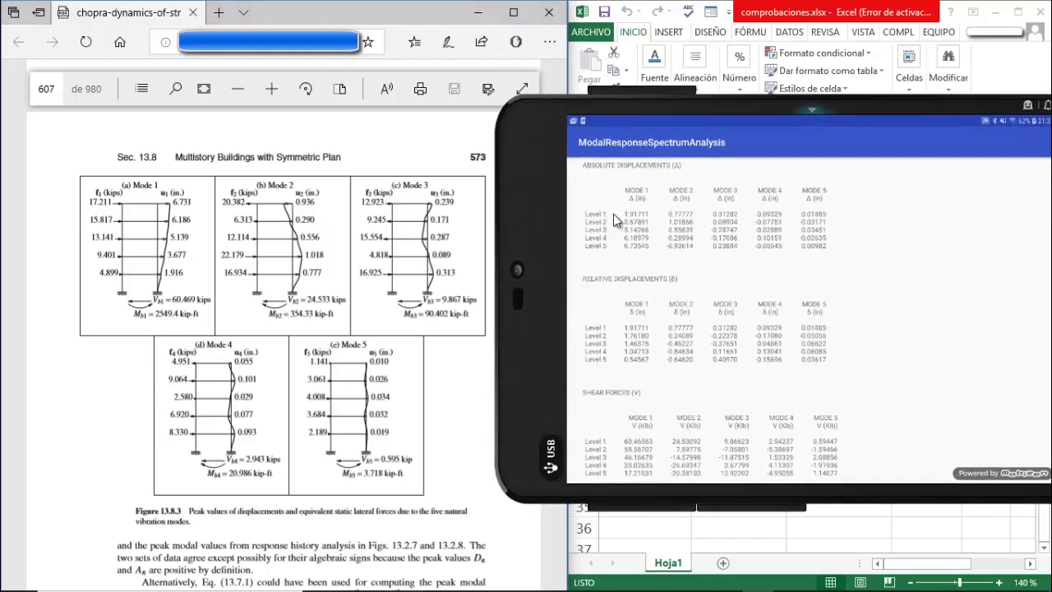
{"action": "double_click", "coordinate": [548, 205]}
{"action": "left_click_drag", "start_coordinate": [161, 167], "coordinate": [557, 201]}
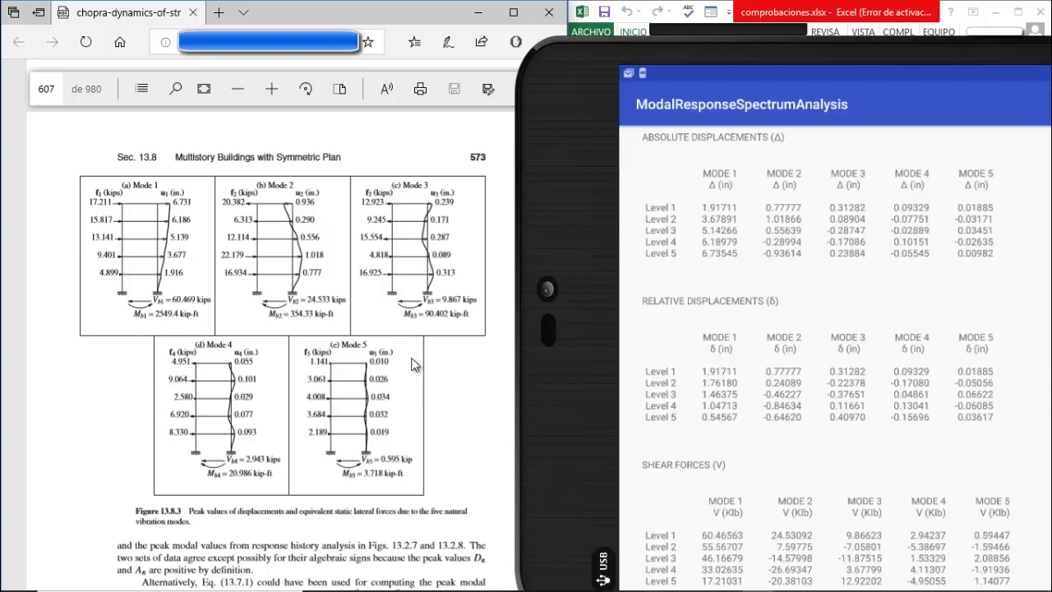
{"action": "scroll", "coordinate": [395, 360], "scroll_direction": "down", "scroll_amount": 4}
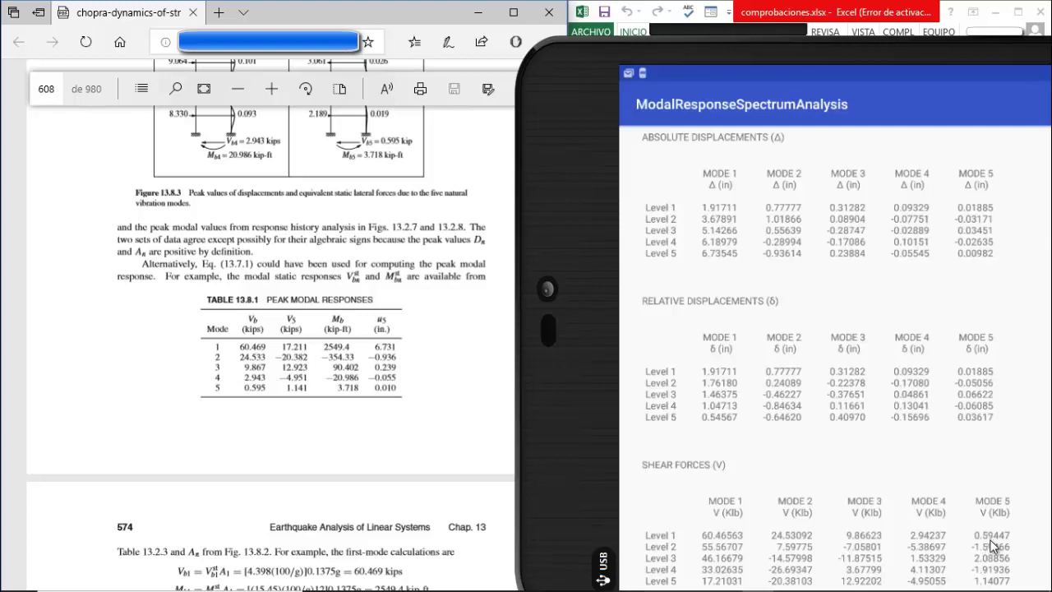
{"action": "left_click_drag", "start_coordinate": [529, 247], "coordinate": [408, 157]}
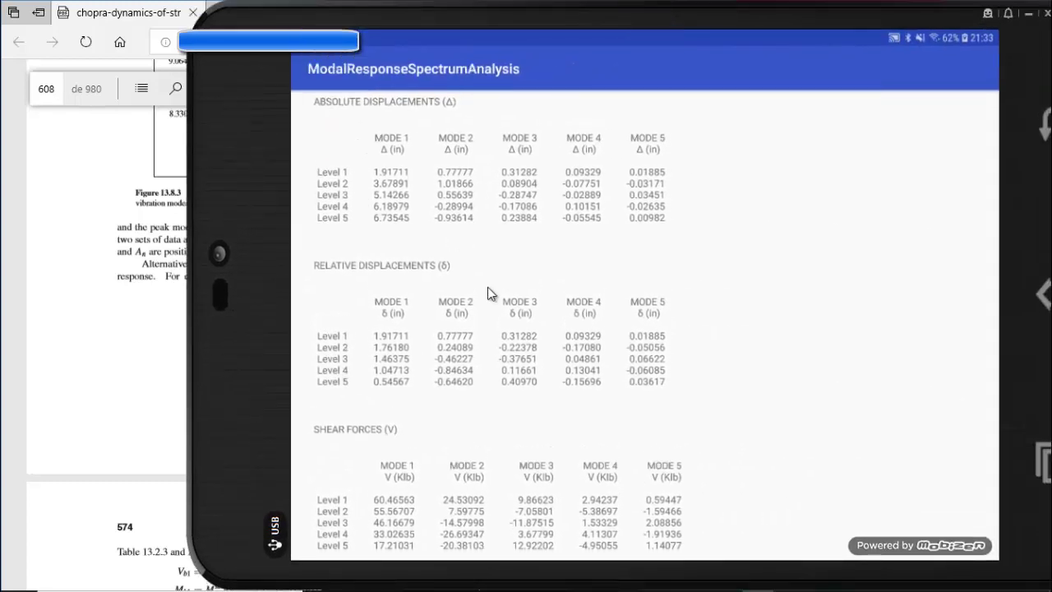
- Scroll the app results and bring the PDF's Table 13.8.2 of natural frequencies into view
{"action": "scroll", "coordinate": [487, 288], "scroll_direction": "down", "scroll_amount": 5}
{"action": "scroll", "coordinate": [487, 293], "scroll_direction": "down", "scroll_amount": 4}
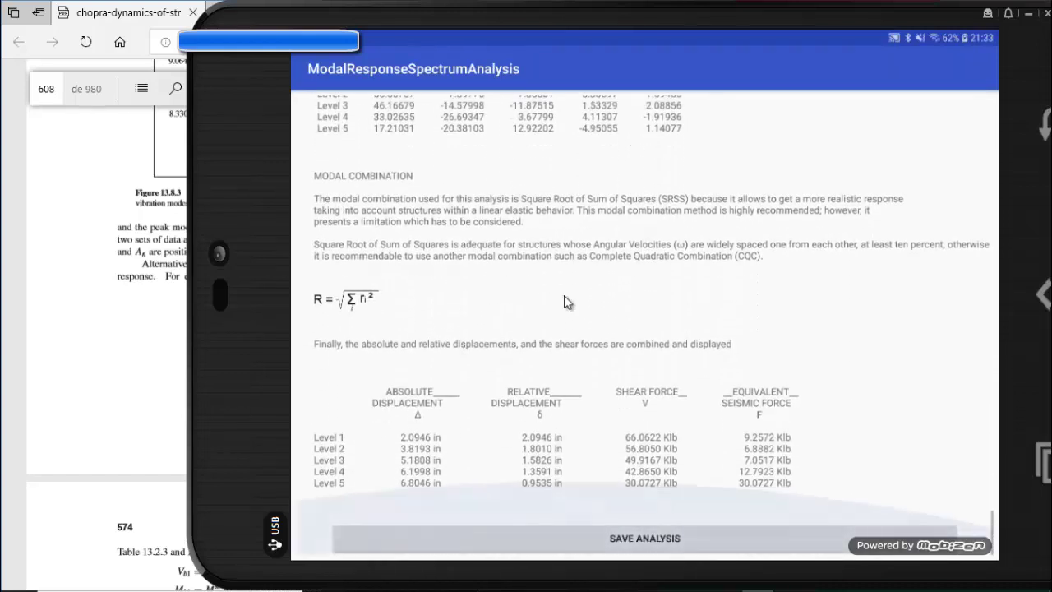
{"action": "left_click_drag", "start_coordinate": [205, 138], "coordinate": [569, 171]}
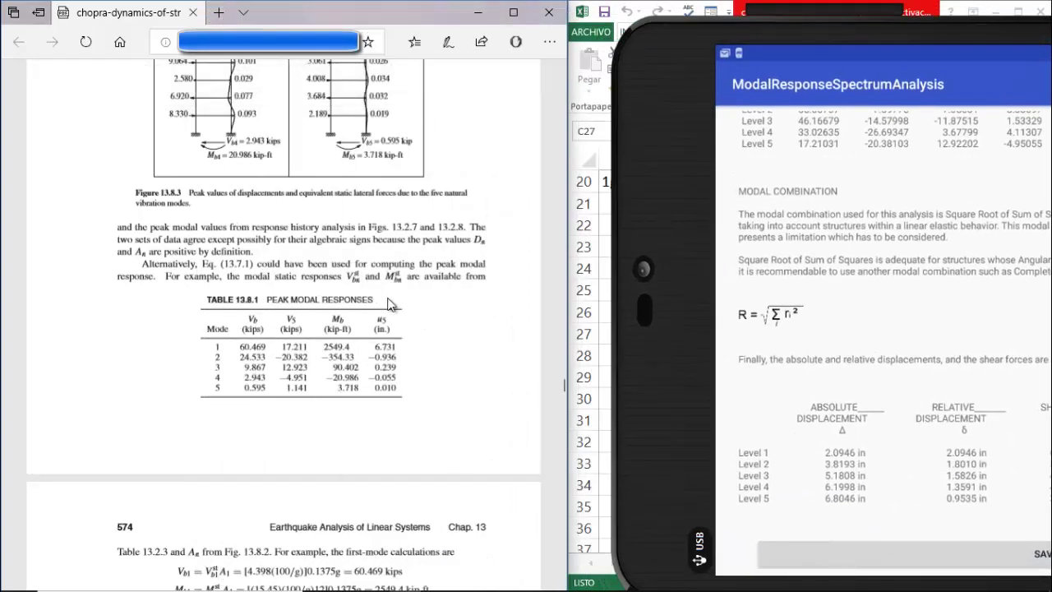
{"action": "scroll", "coordinate": [390, 304], "scroll_direction": "down", "scroll_amount": 6}
{"action": "scroll", "coordinate": [389, 297], "scroll_direction": "up", "scroll_amount": 3}
{"action": "scroll", "coordinate": [395, 302], "scroll_direction": "down", "scroll_amount": 7}
{"action": "scroll", "coordinate": [399, 308], "scroll_direction": "up", "scroll_amount": 1}
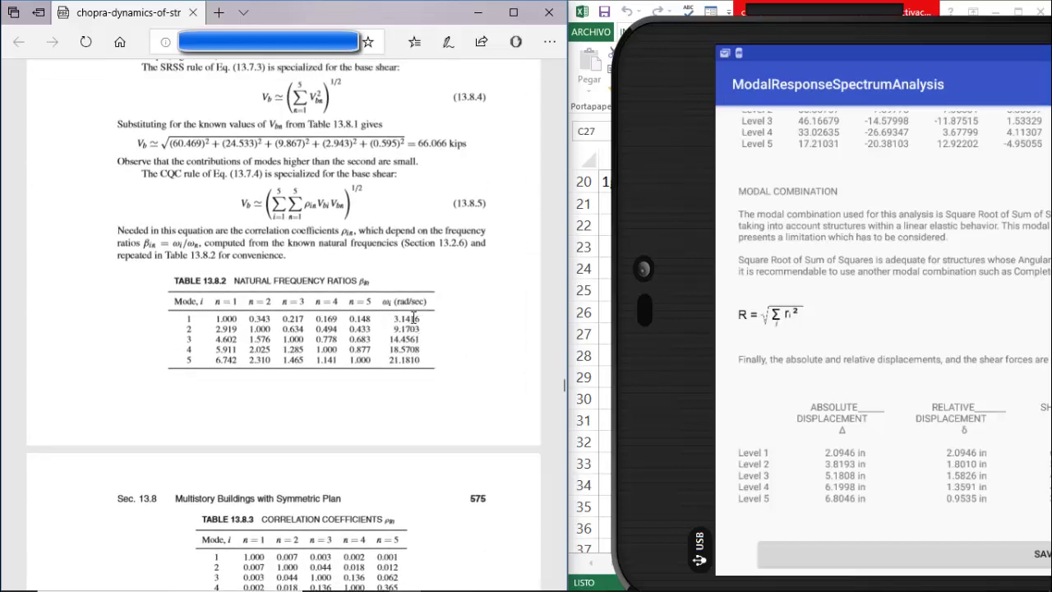
- Scroll the app back up to the Eigenvalues table and place it beside the PDF
{"action": "left_click_drag", "start_coordinate": [658, 263], "coordinate": [568, 266]}
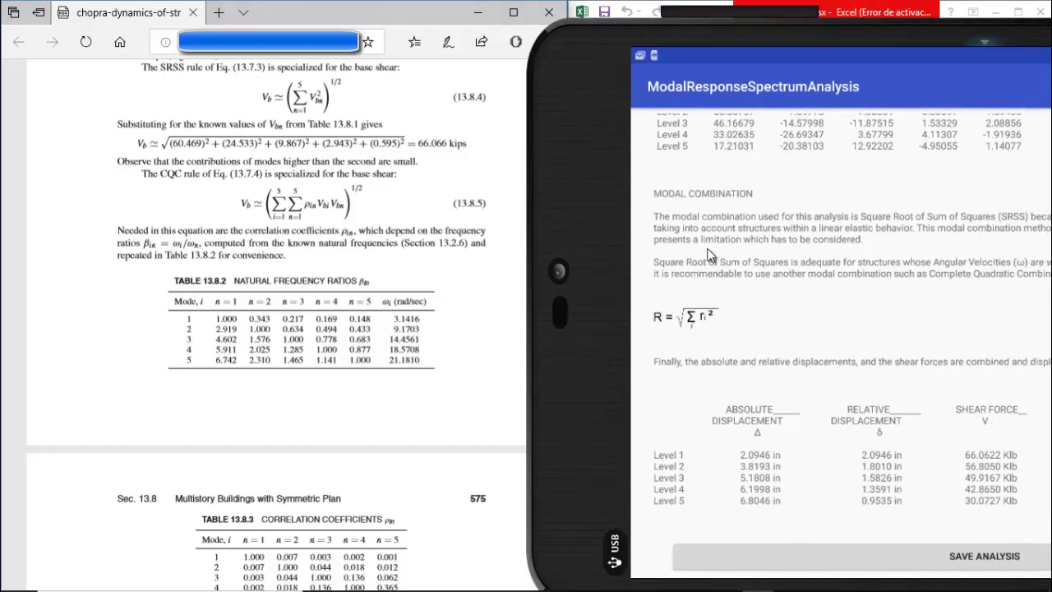
{"action": "scroll", "coordinate": [771, 246], "scroll_direction": "up", "scroll_amount": 15}
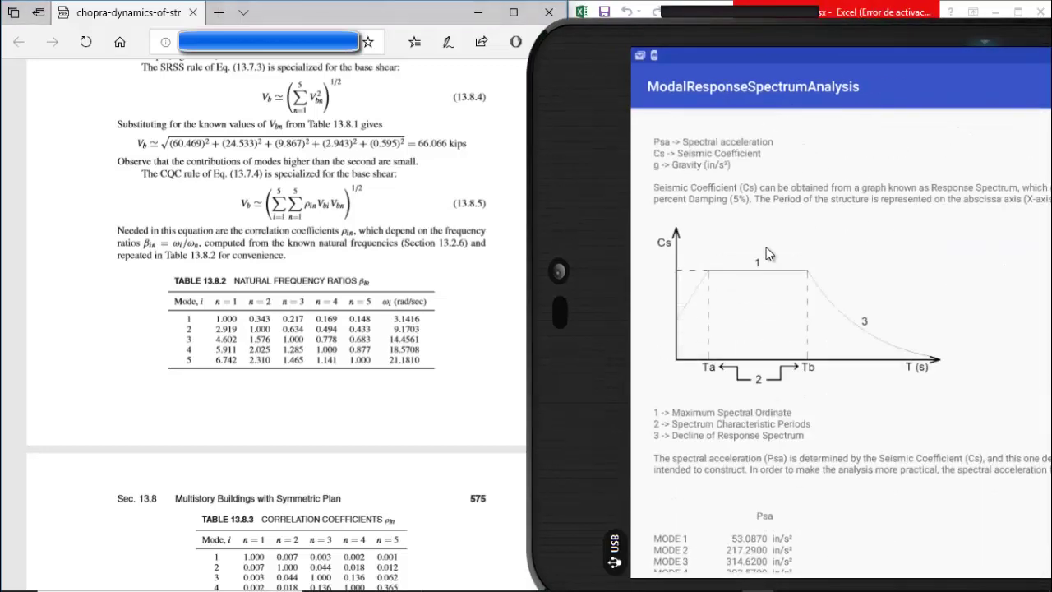
{"action": "scroll", "coordinate": [766, 253], "scroll_direction": "up", "scroll_amount": 15}
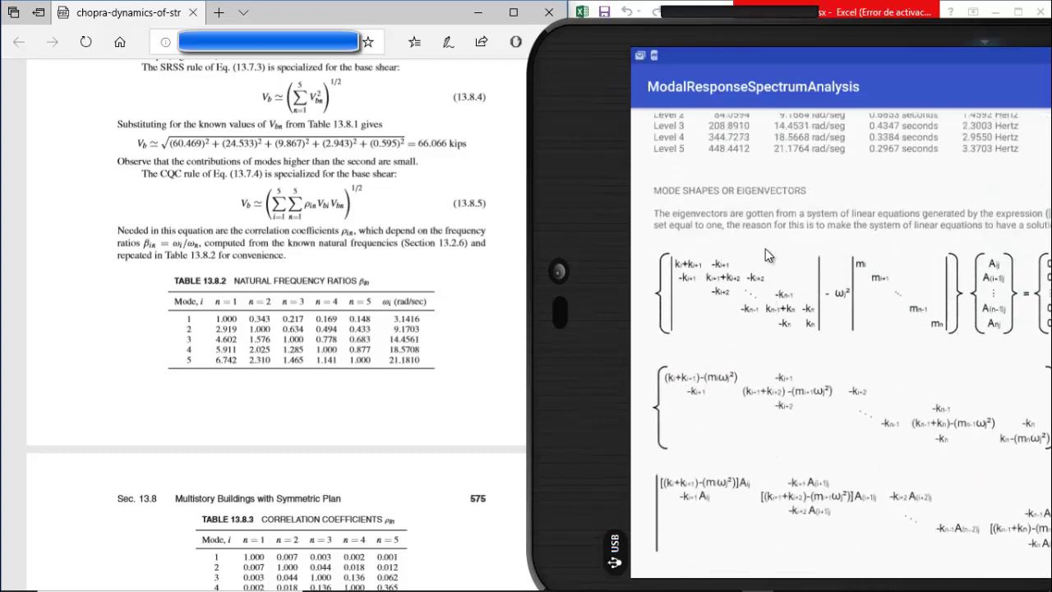
{"action": "scroll", "coordinate": [766, 248], "scroll_direction": "down", "scroll_amount": 2}
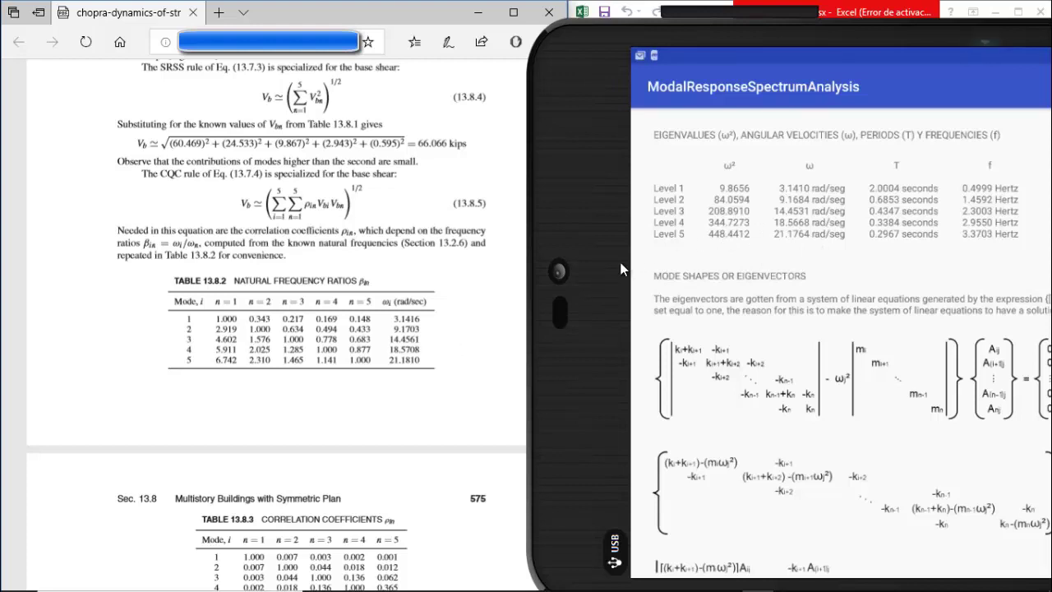
{"action": "left_click_drag", "start_coordinate": [617, 220], "coordinate": [374, 202]}
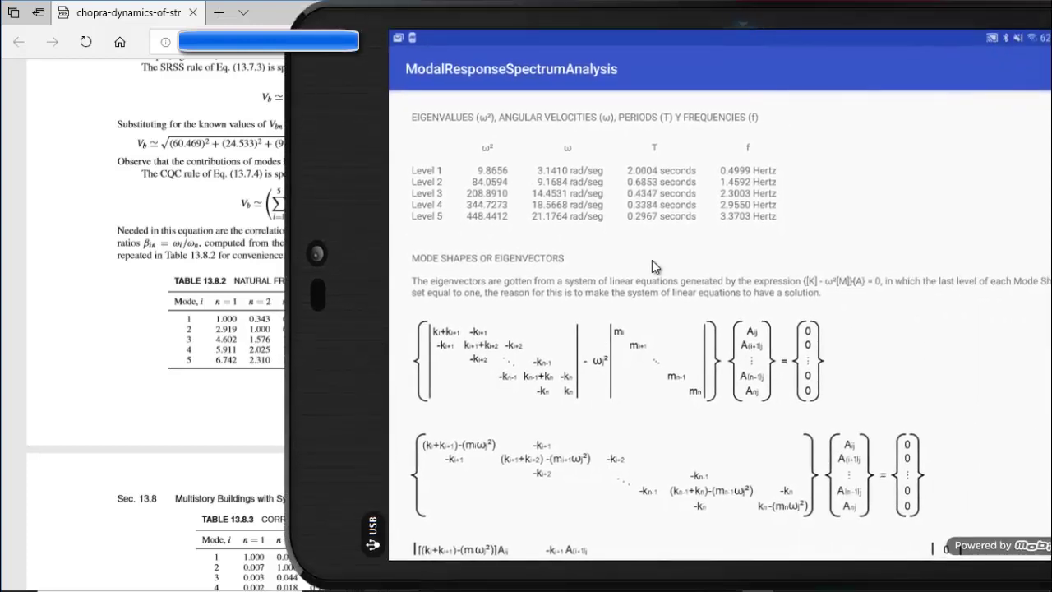
- Scroll to the end of the results, tap SAVE ANALYSIS, and move the mirror aside
{"action": "scroll", "coordinate": [652, 259], "scroll_direction": "down", "scroll_amount": 20}
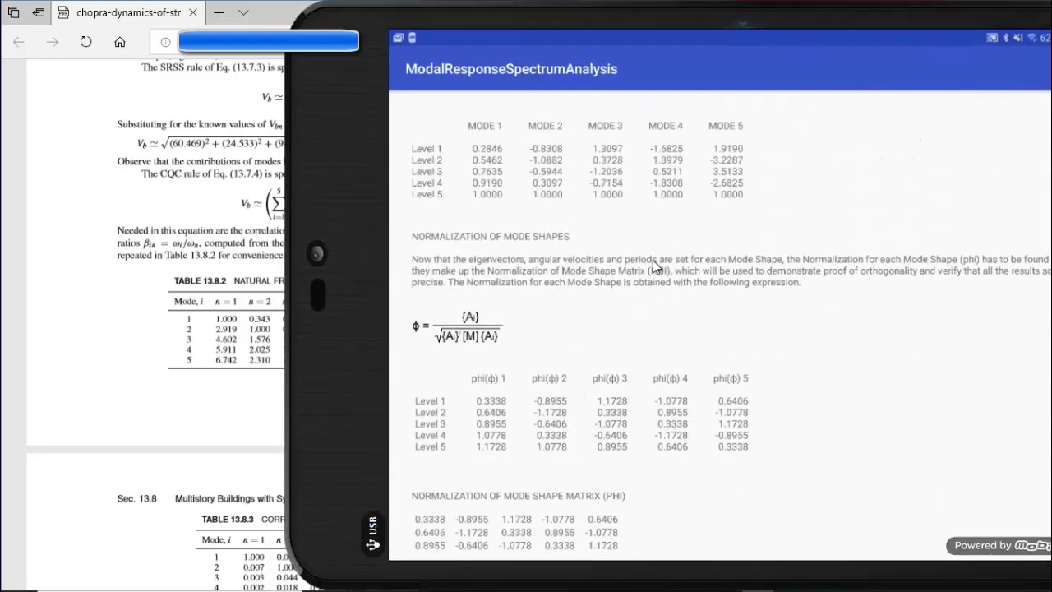
{"action": "scroll", "coordinate": [653, 260], "scroll_direction": "down", "scroll_amount": 15}
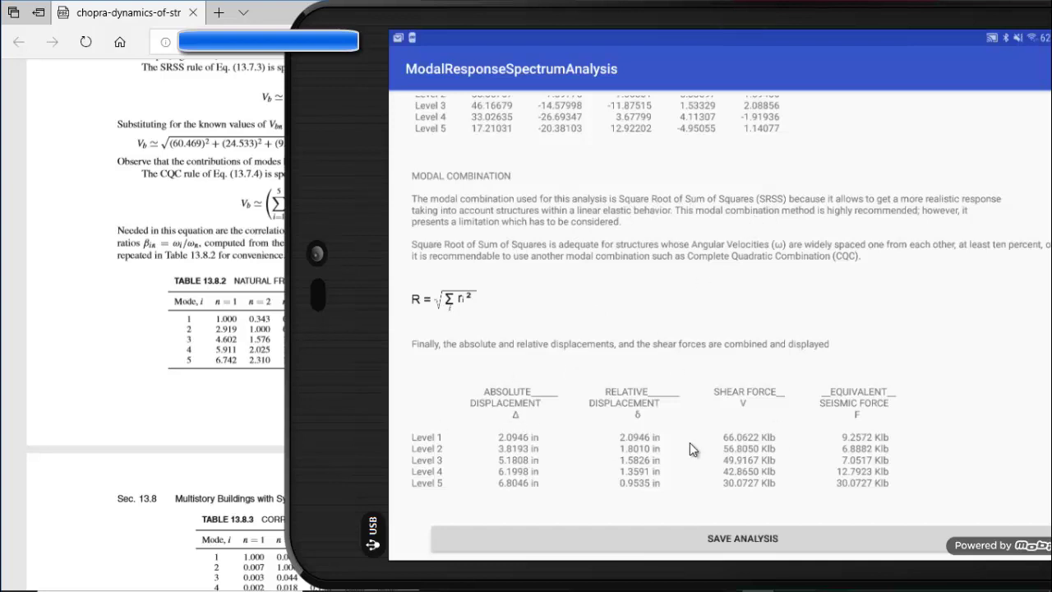
{"action": "left_click_drag", "start_coordinate": [355, 218], "coordinate": [225, 218]}
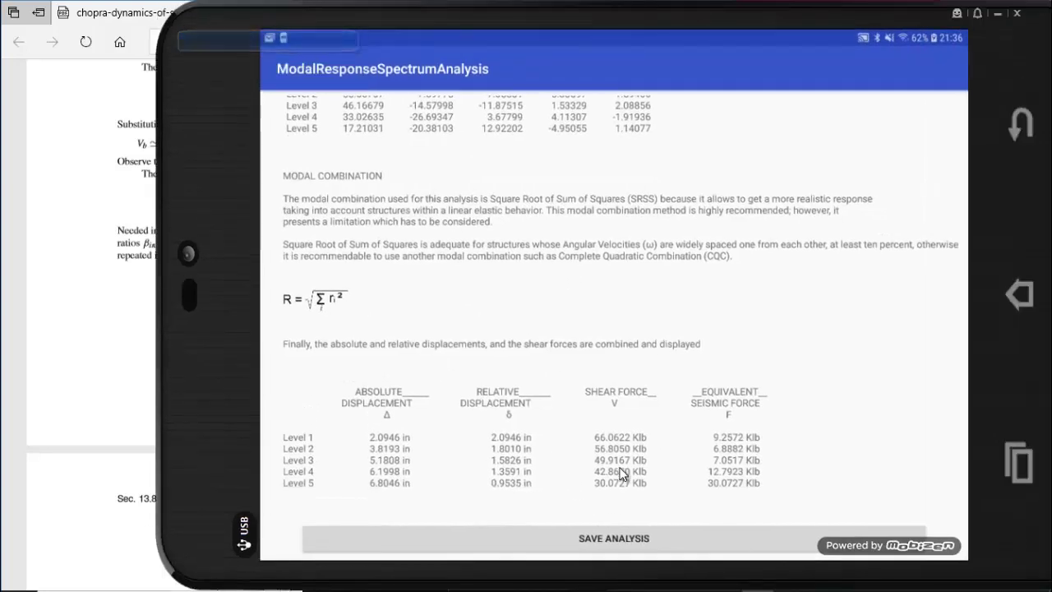
{"action": "left_click", "coordinate": [629, 530]}
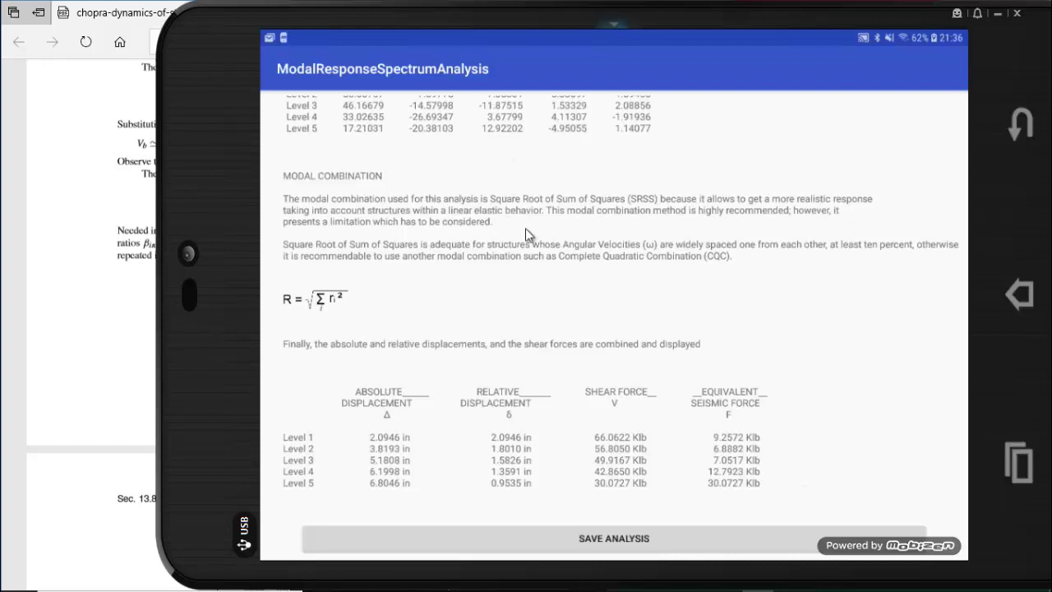
{"action": "left_click_drag", "start_coordinate": [215, 143], "coordinate": [512, 144]}
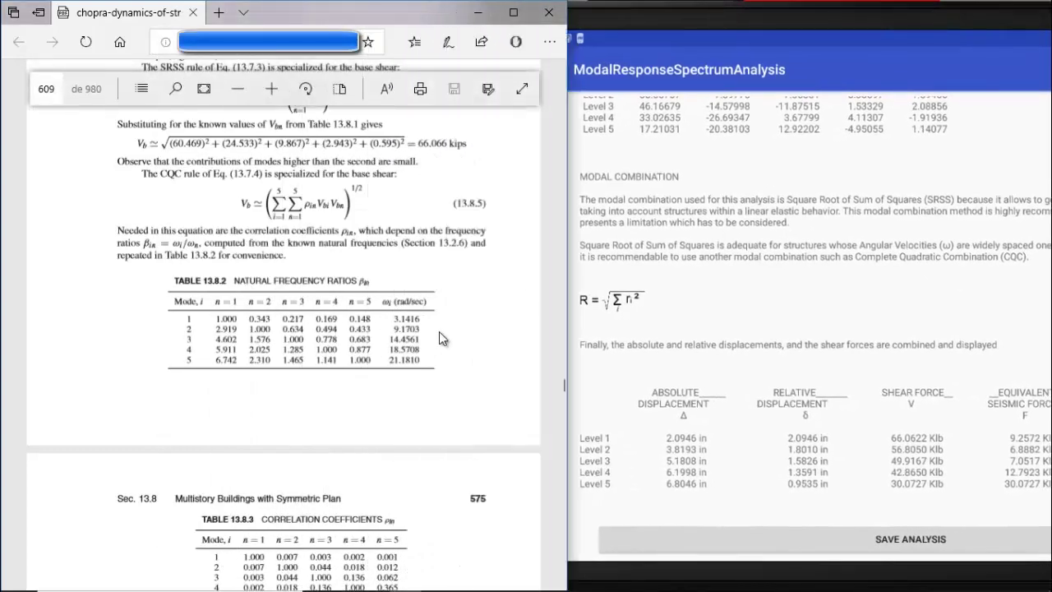
{"action": "mouse_move", "coordinate": [501, 586]}
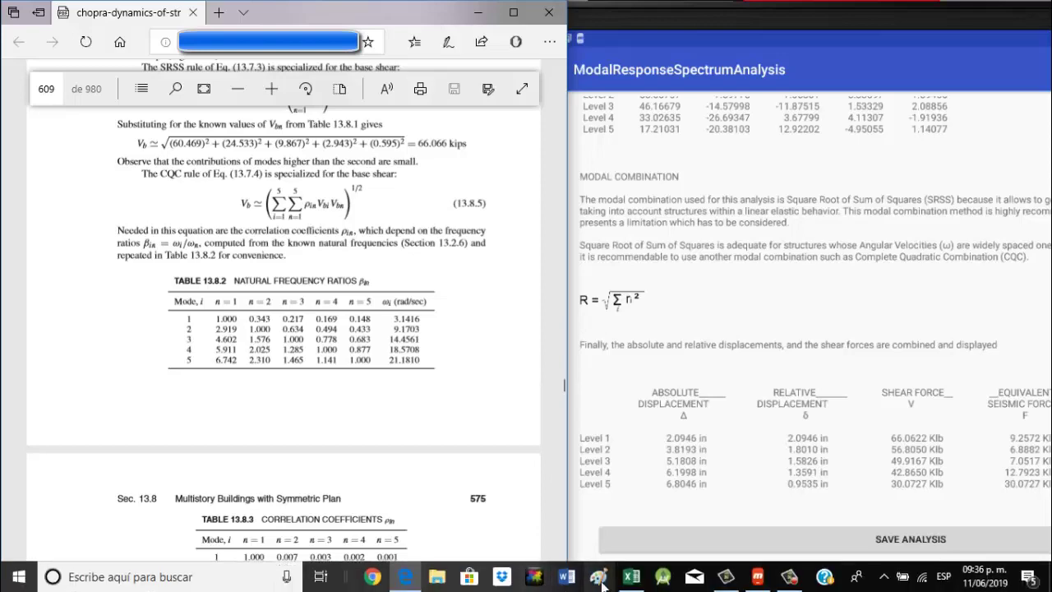
- In File Explorer, open the Galaxy Tab S3's Tablet storage
{"action": "left_click", "coordinate": [443, 578]}
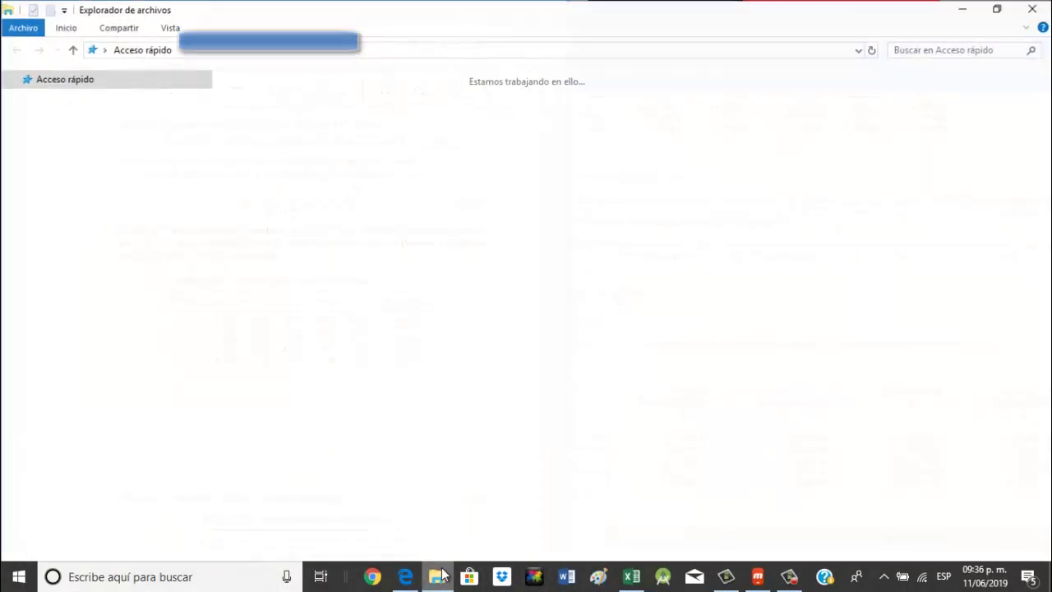
{"action": "scroll", "coordinate": [75, 386], "scroll_direction": "down", "scroll_amount": 3}
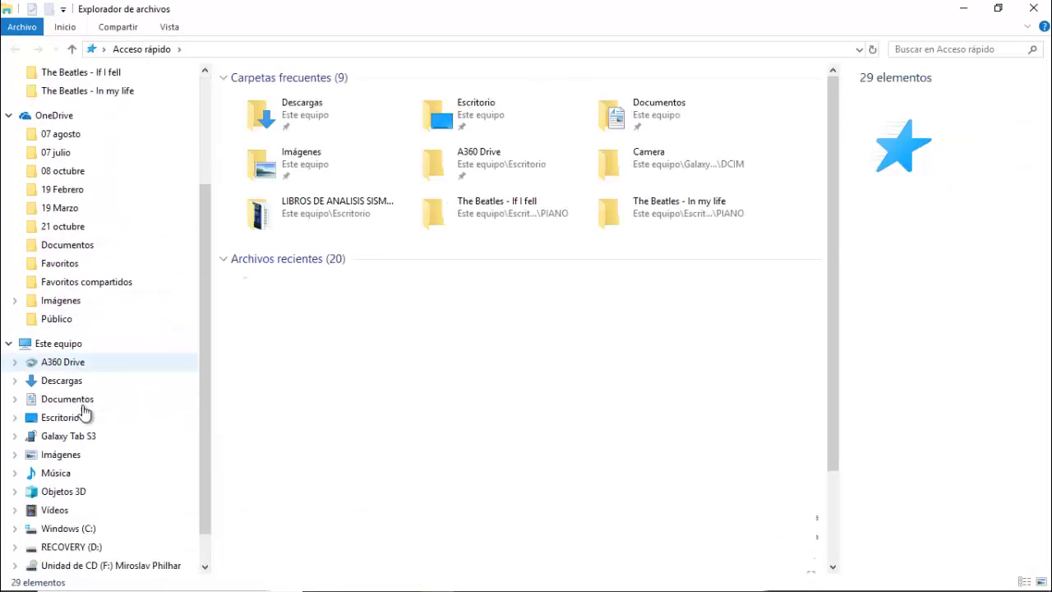
{"action": "left_click", "coordinate": [70, 438]}
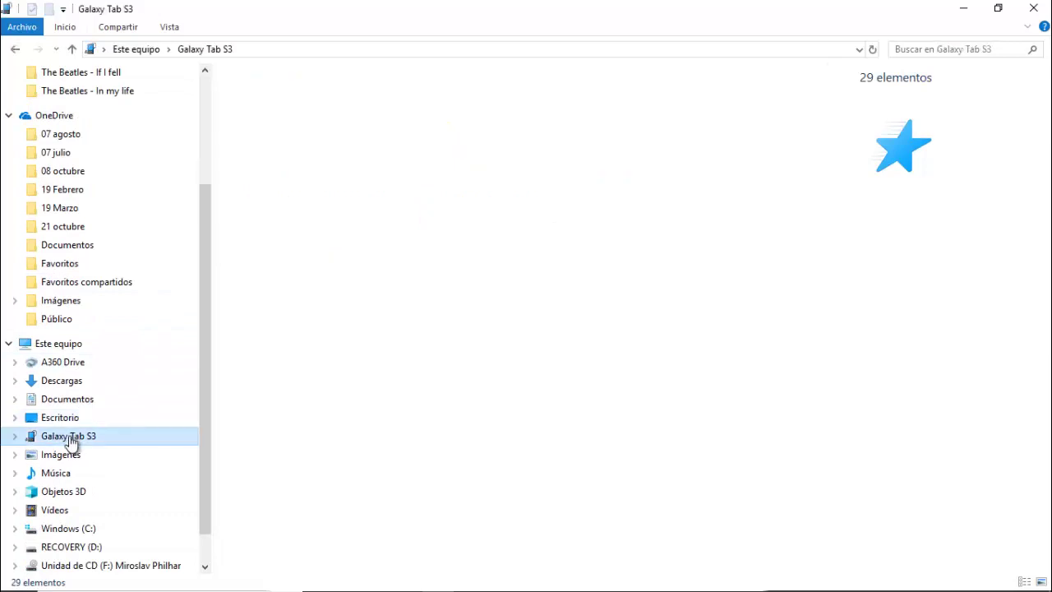
{"action": "double_click", "coordinate": [335, 99]}
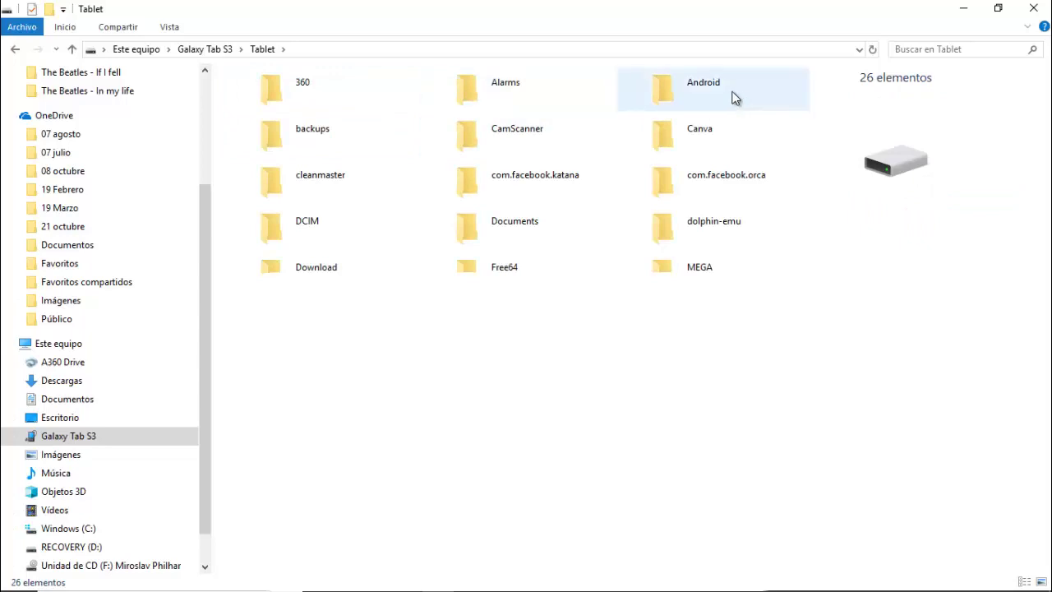
- Go to Android > data > com.themaster.analisissismicoespectromodal > files and open analisis.txt
{"action": "left_click", "coordinate": [708, 97]}
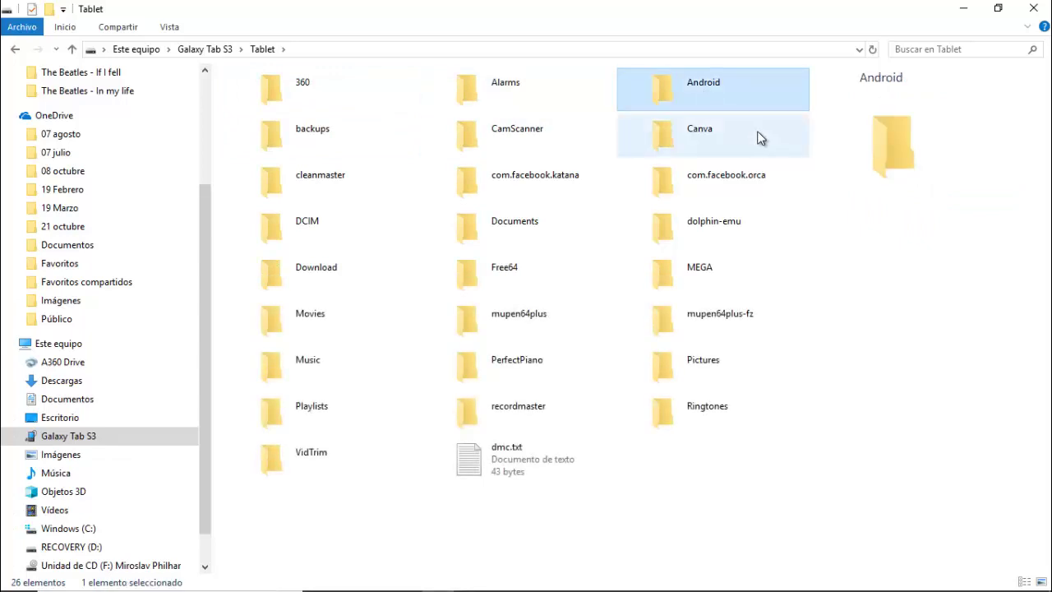
{"action": "double_click", "coordinate": [735, 88]}
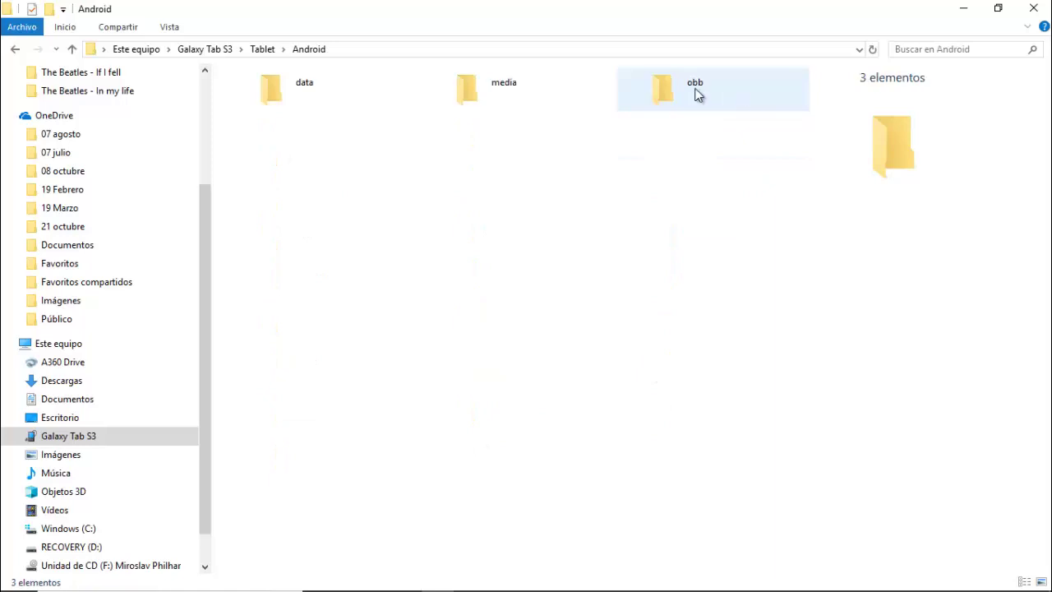
{"action": "double_click", "coordinate": [303, 93]}
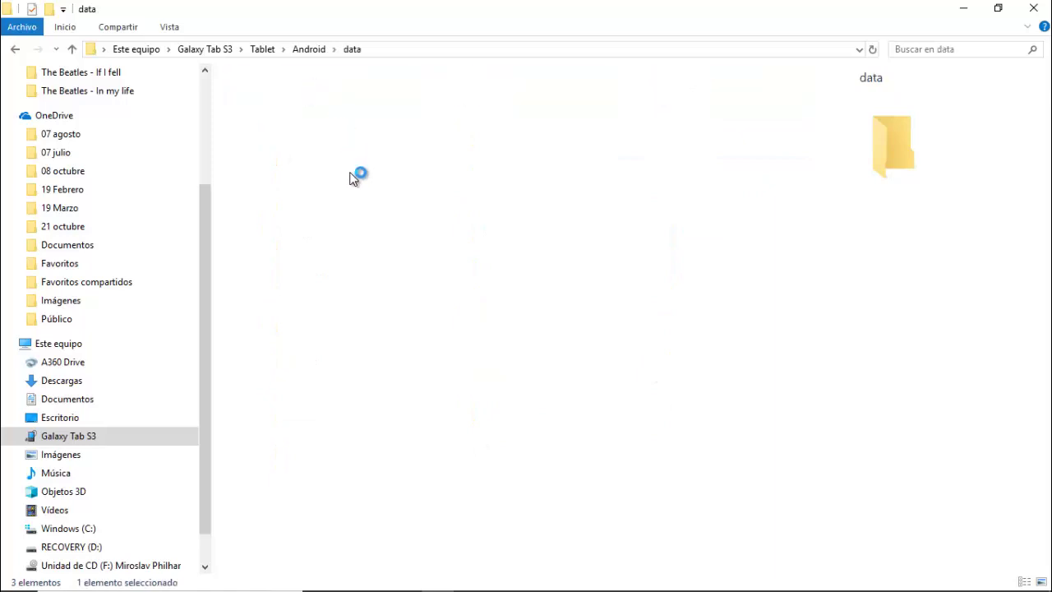
{"action": "scroll", "coordinate": [348, 179], "scroll_direction": "down", "scroll_amount": 10}
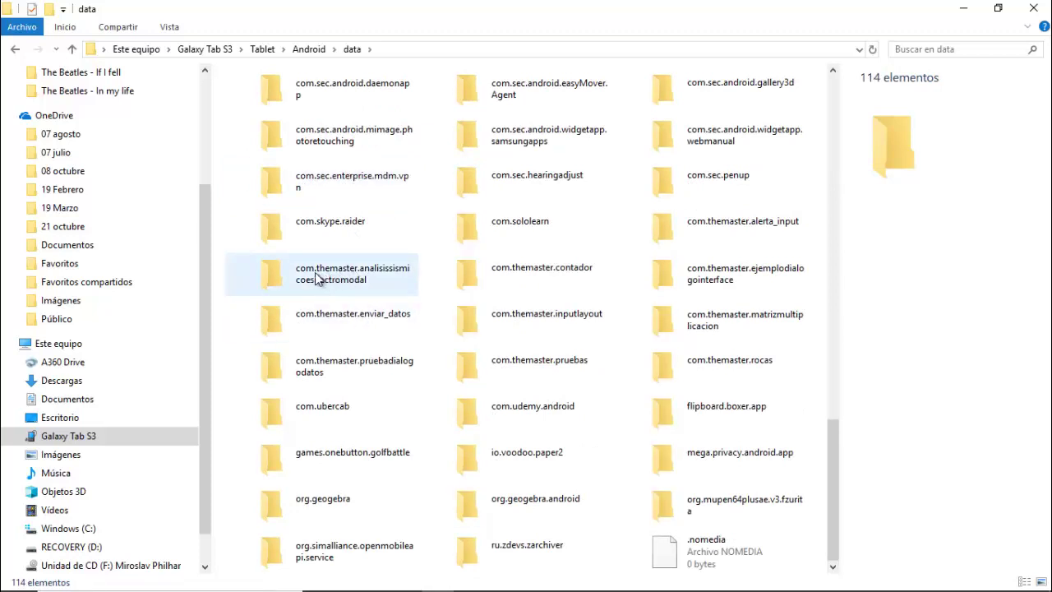
{"action": "double_click", "coordinate": [347, 277]}
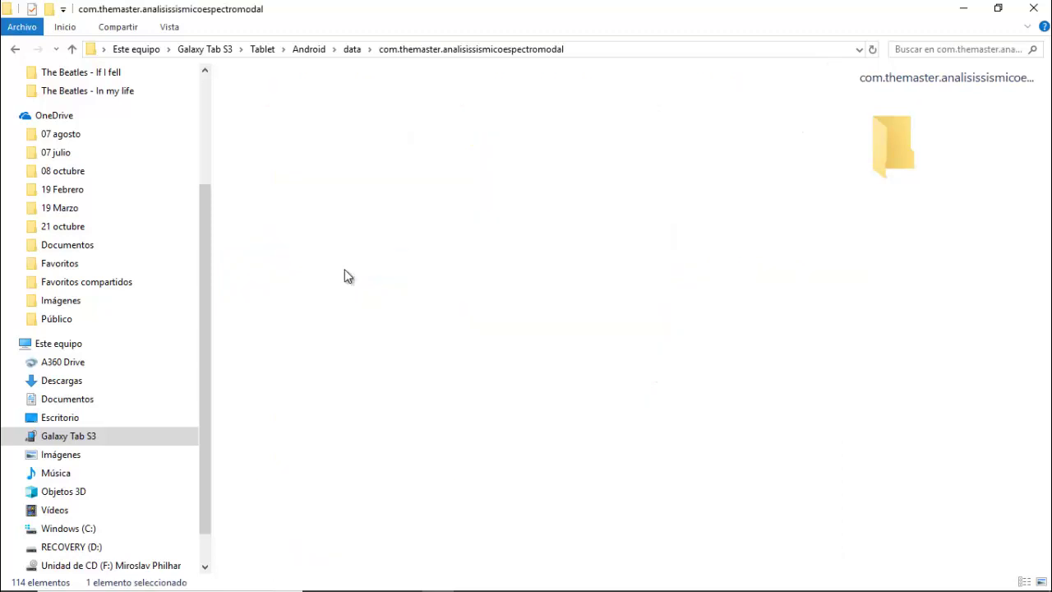
{"action": "double_click", "coordinate": [290, 85]}
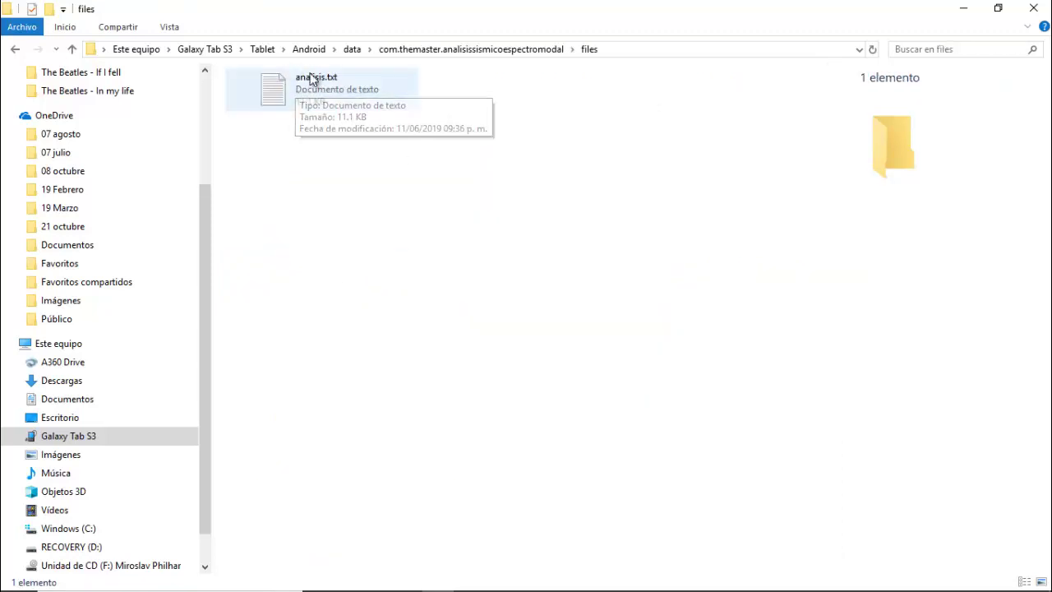
{"action": "double_click", "coordinate": [313, 90]}
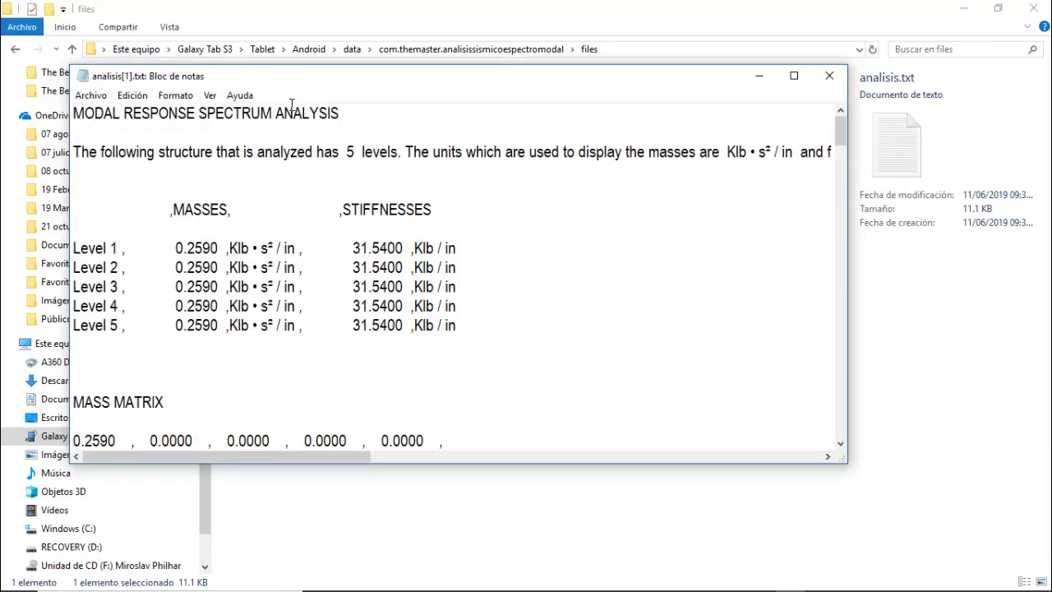
- Select all of analisis.txt, copy it, and switch to the comprobaciones.xlsx workbook
{"action": "left_click", "coordinate": [136, 97]}
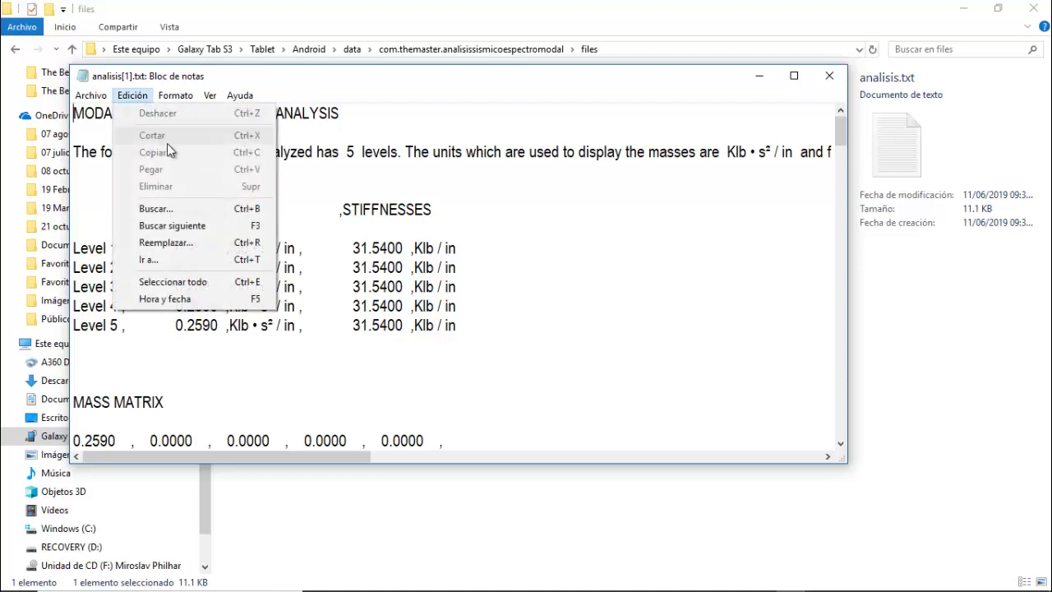
{"action": "left_click", "coordinate": [170, 282]}
{"action": "key", "text": "ctrl+c"}
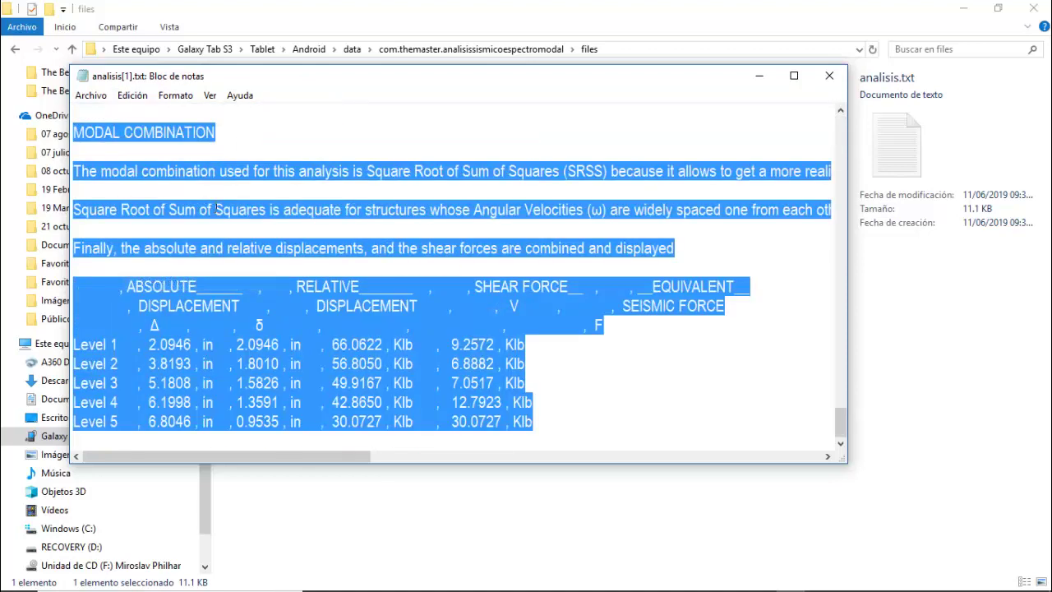
{"action": "right_click", "coordinate": [248, 251]}
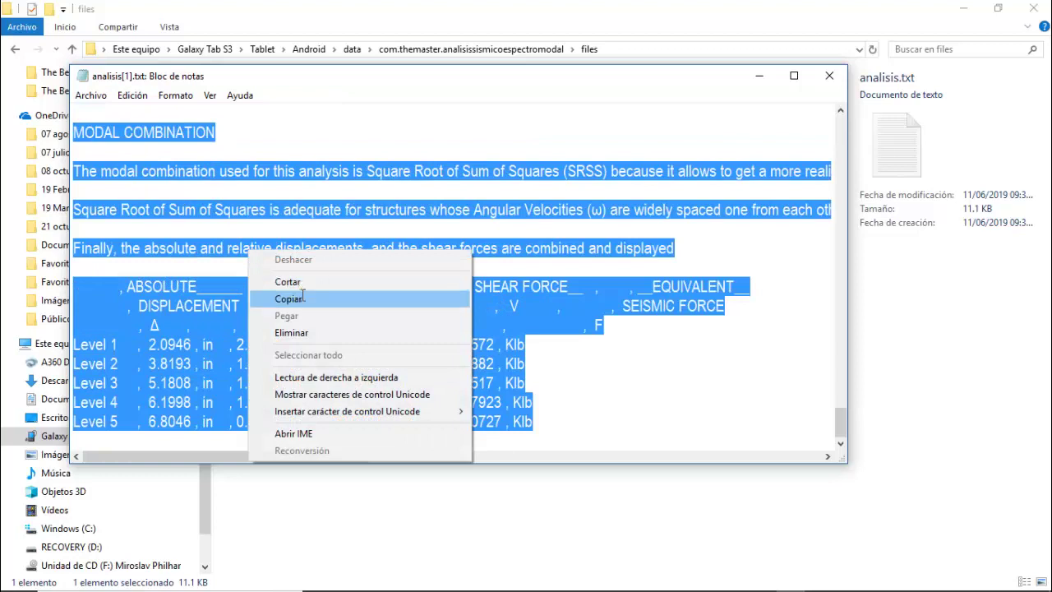
{"action": "left_click", "coordinate": [289, 298]}
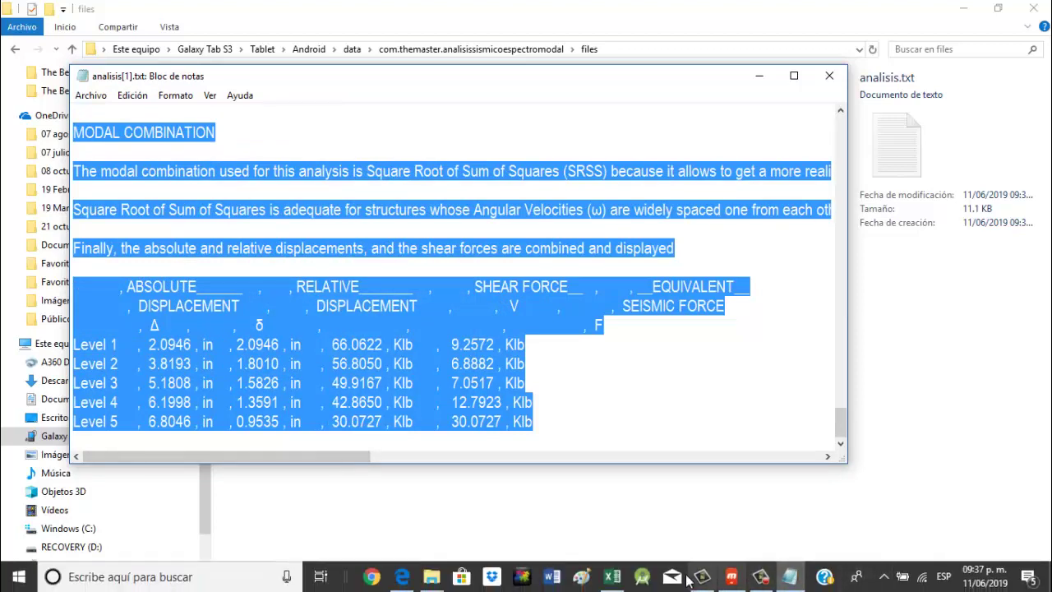
{"action": "left_click", "coordinate": [613, 577]}
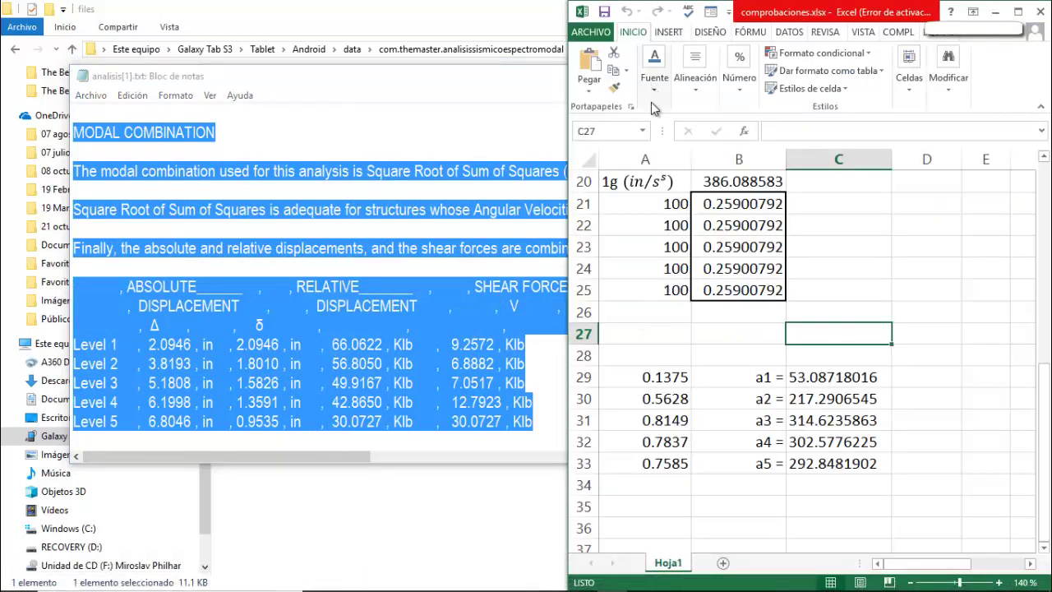
- Create a new blank workbook in maximized Excel and paste the report with Ctrl+V
{"action": "left_click", "coordinate": [609, 34]}
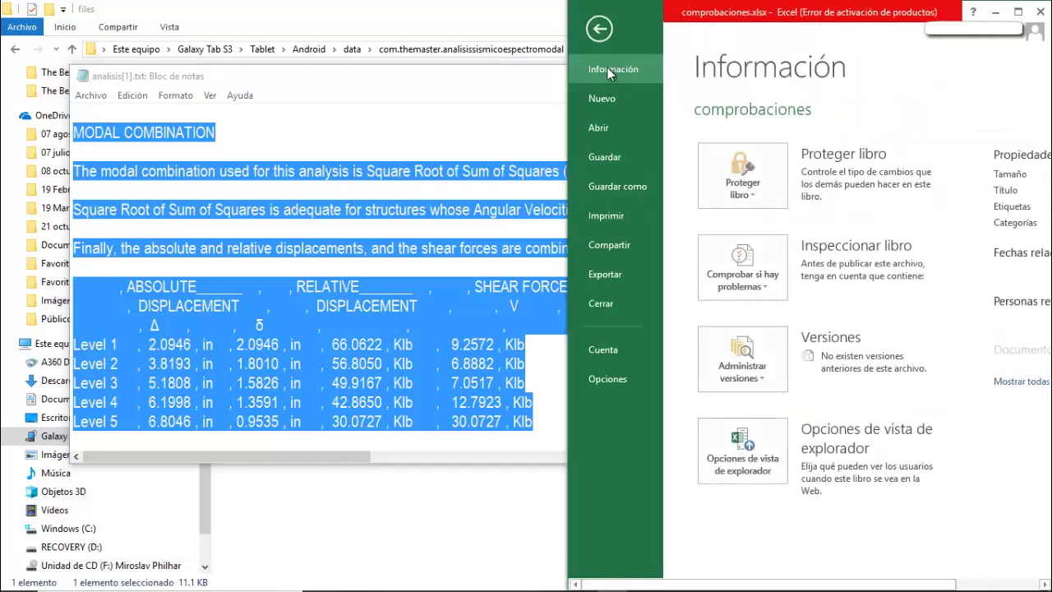
{"action": "left_click", "coordinate": [609, 99]}
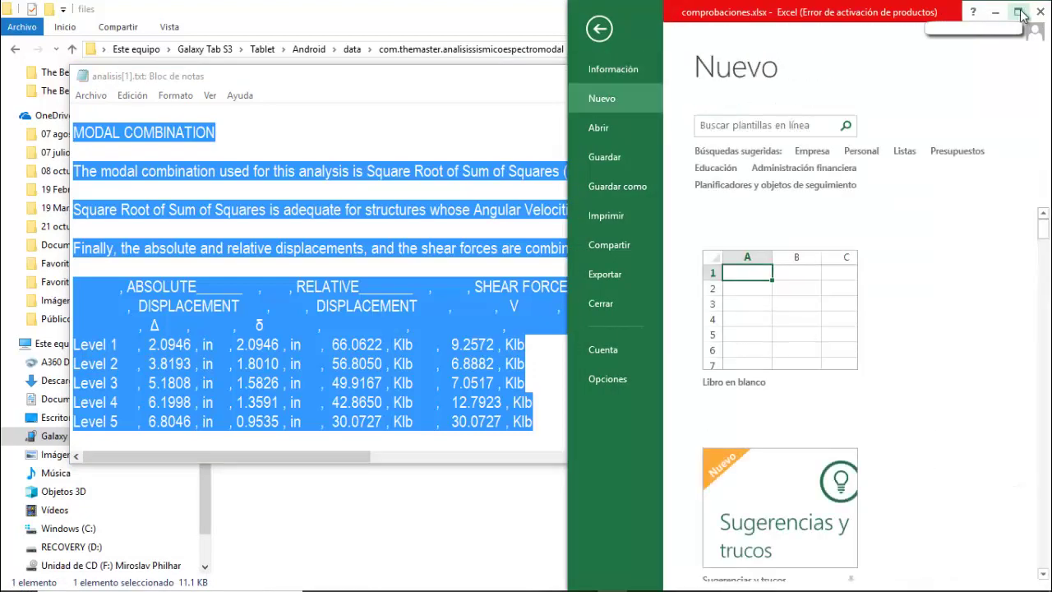
{"action": "left_click", "coordinate": [1018, 11]}
{"action": "left_click", "coordinate": [226, 259]}
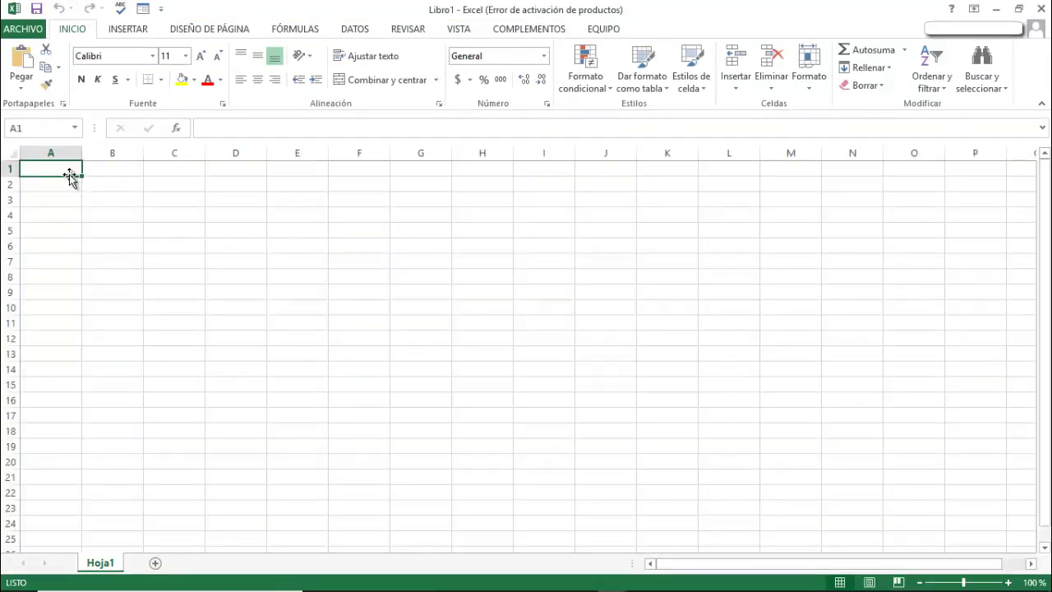
{"action": "key", "text": "ctrl+v"}
- Inspect the pasted MASSES heading and level rows, then select A6:A12
{"action": "left_click", "coordinate": [106, 241]}
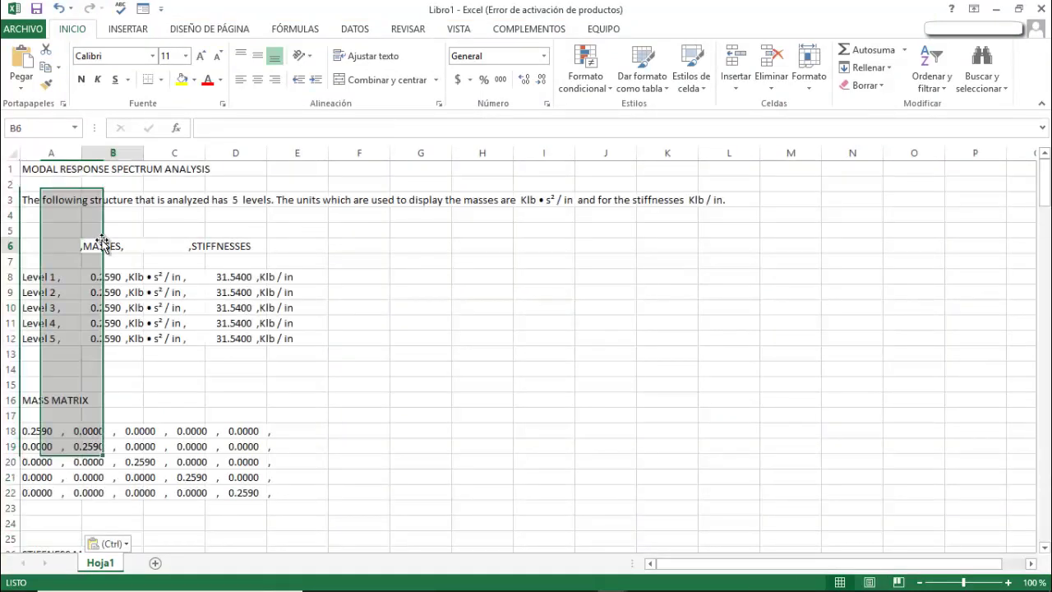
{"action": "left_click", "coordinate": [37, 287]}
{"action": "left_click", "coordinate": [46, 278]}
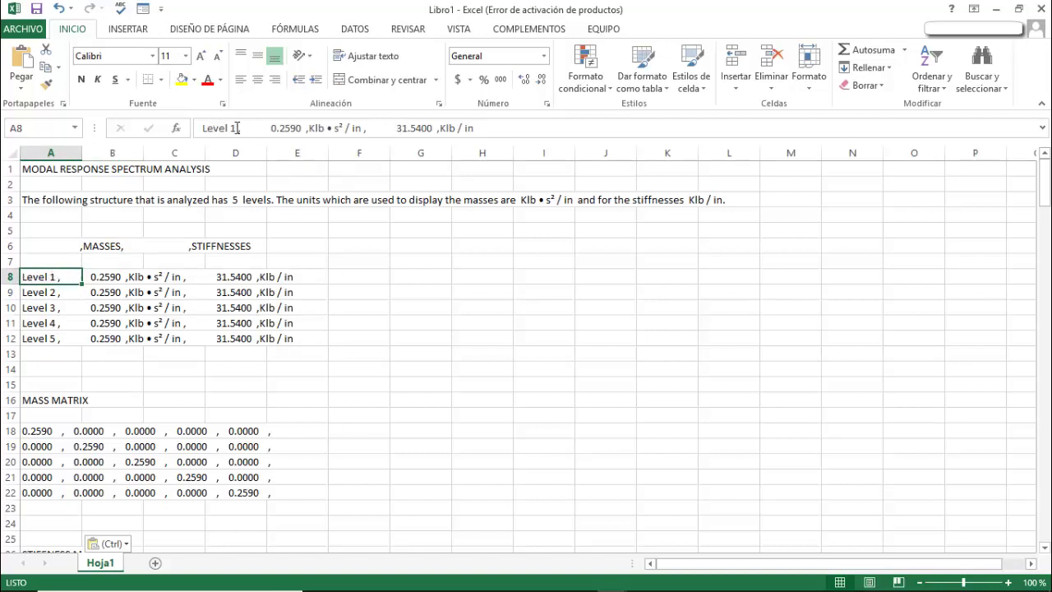
{"action": "left_click", "coordinate": [133, 277]}
{"action": "left_click", "coordinate": [169, 277]}
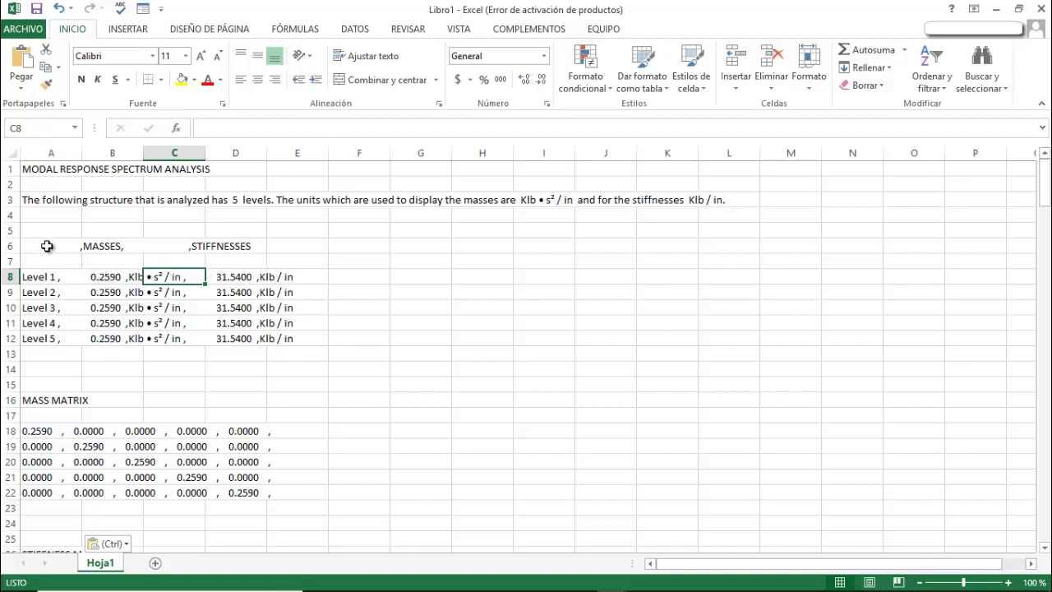
{"action": "left_click_drag", "start_coordinate": [50, 249], "coordinate": [50, 337]}
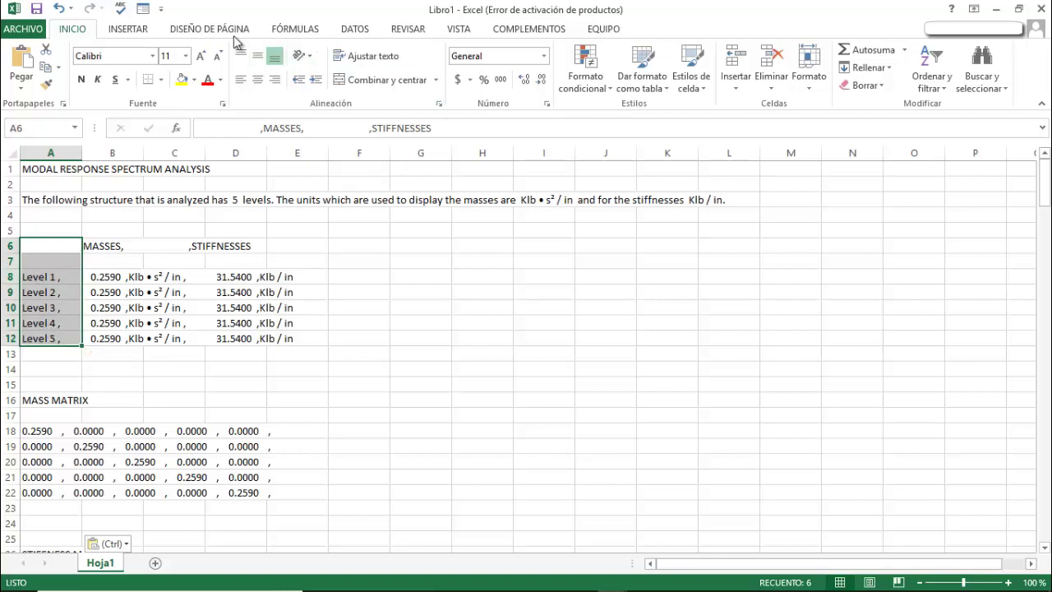
- Split the selected rows with Texto en columnas, delimited by commas
{"action": "left_click", "coordinate": [356, 31]}
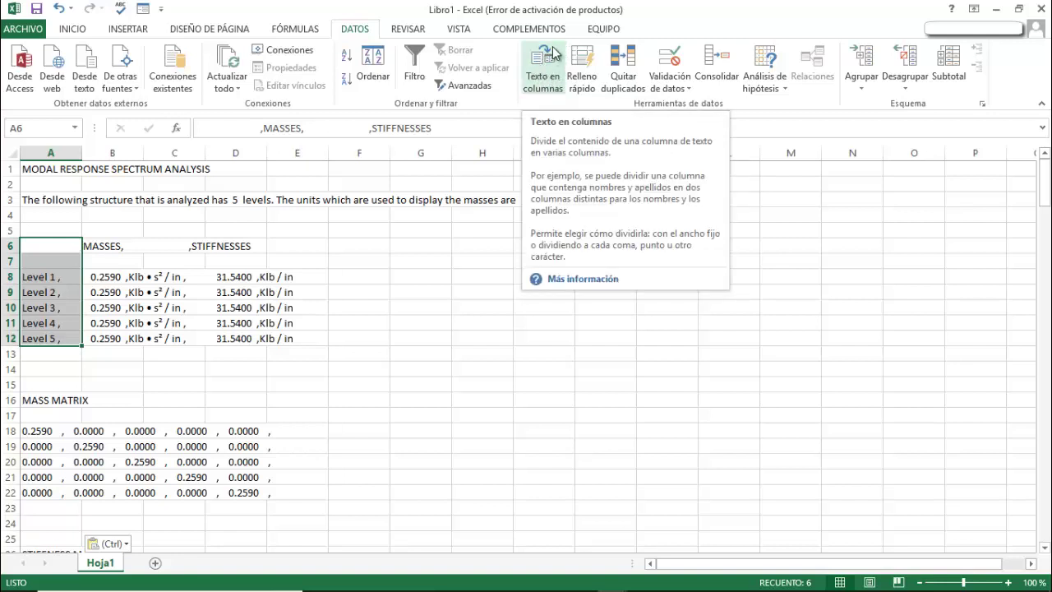
{"action": "left_click", "coordinate": [544, 72]}
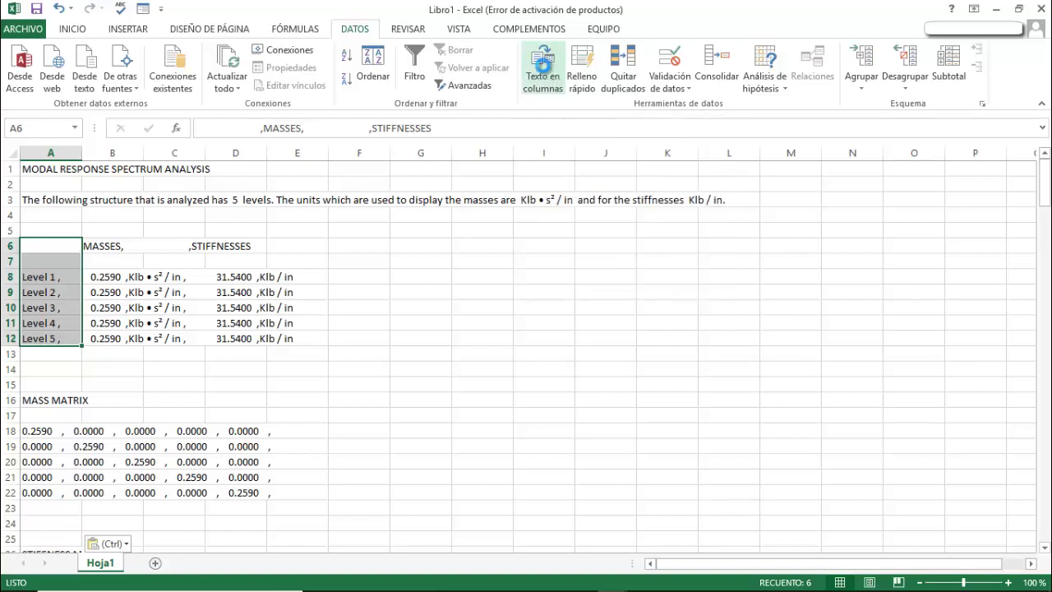
{"action": "left_click", "coordinate": [657, 140]}
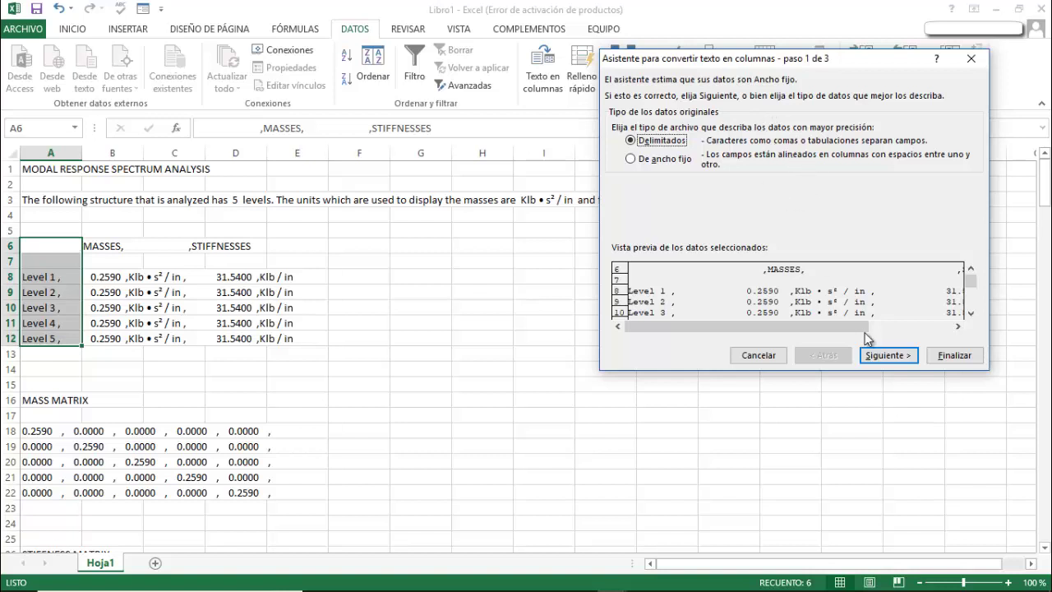
{"action": "left_click", "coordinate": [888, 360]}
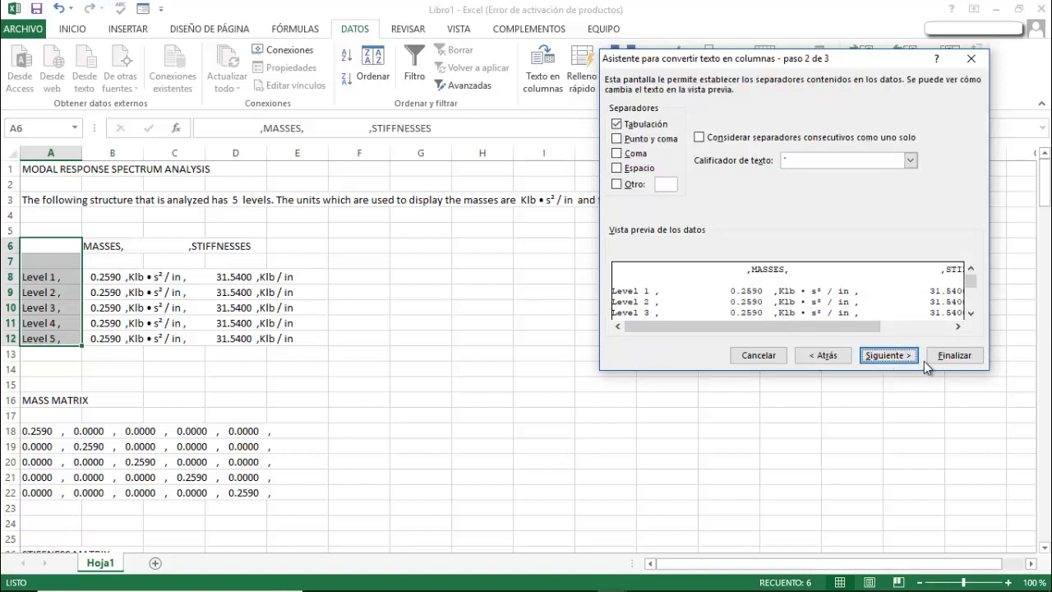
{"action": "left_click", "coordinate": [617, 154]}
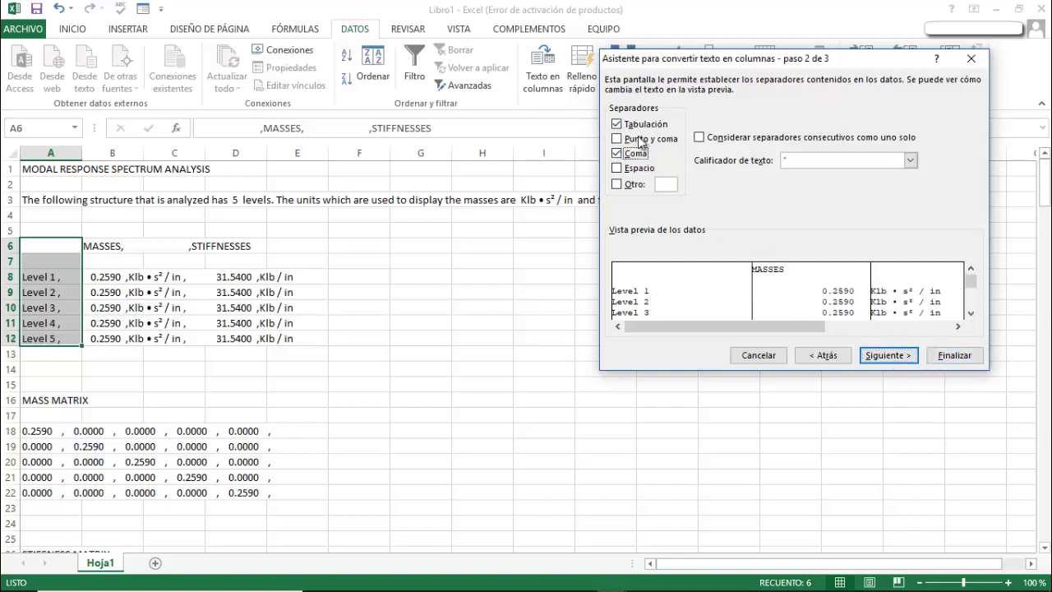
{"action": "left_click", "coordinate": [880, 355]}
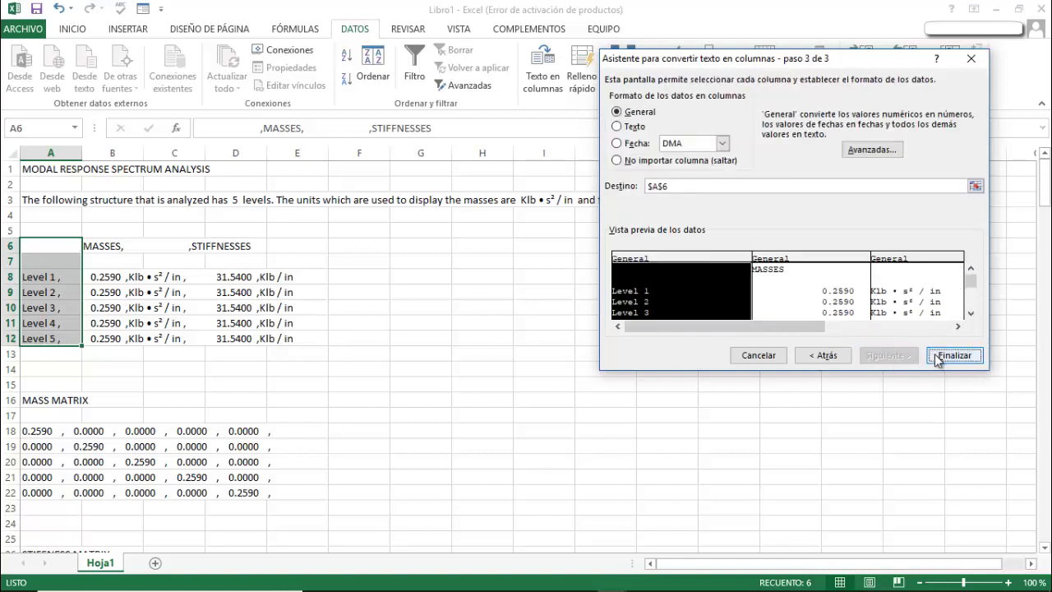
{"action": "left_click", "coordinate": [944, 362]}
- Check row 8's split values: Level 1, mass 0.259 and stiffness 31.54
{"action": "left_click", "coordinate": [186, 324]}
{"action": "left_click", "coordinate": [55, 277]}
{"action": "left_click", "coordinate": [115, 277]}
{"action": "left_click", "coordinate": [160, 276]}
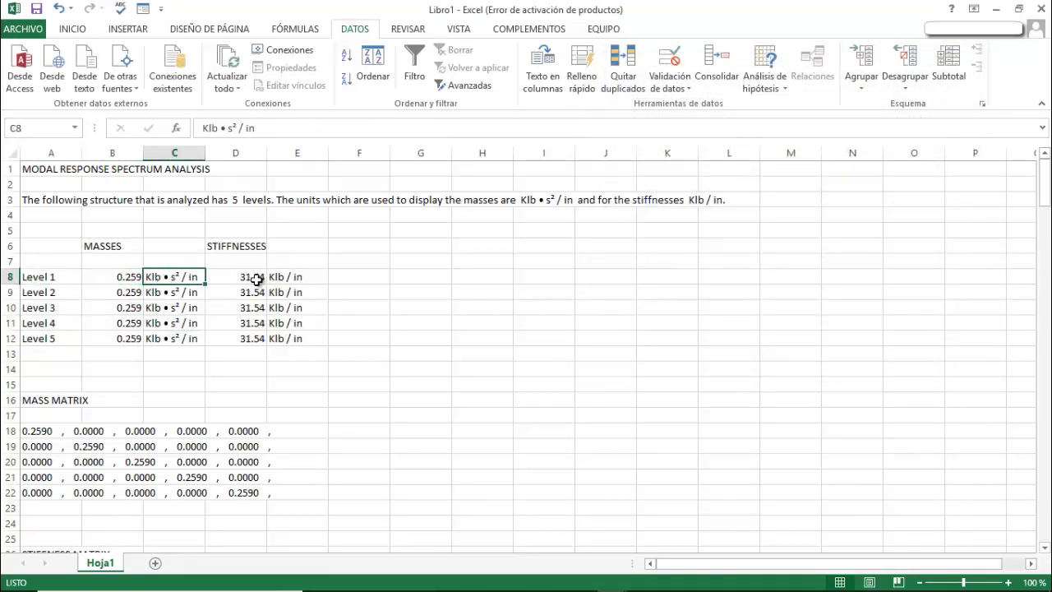
{"action": "left_click", "coordinate": [251, 277]}
{"action": "left_click", "coordinate": [290, 277]}
{"action": "left_click", "coordinate": [242, 276]}
{"action": "left_click", "coordinate": [153, 276]}
{"action": "left_click", "coordinate": [115, 276]}
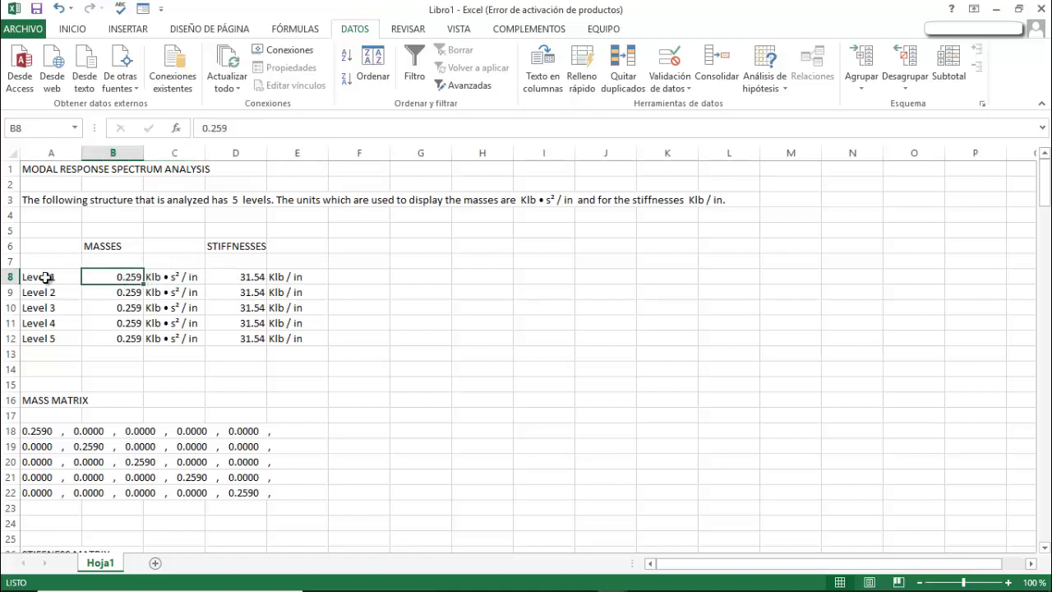
{"action": "left_click", "coordinate": [47, 277]}
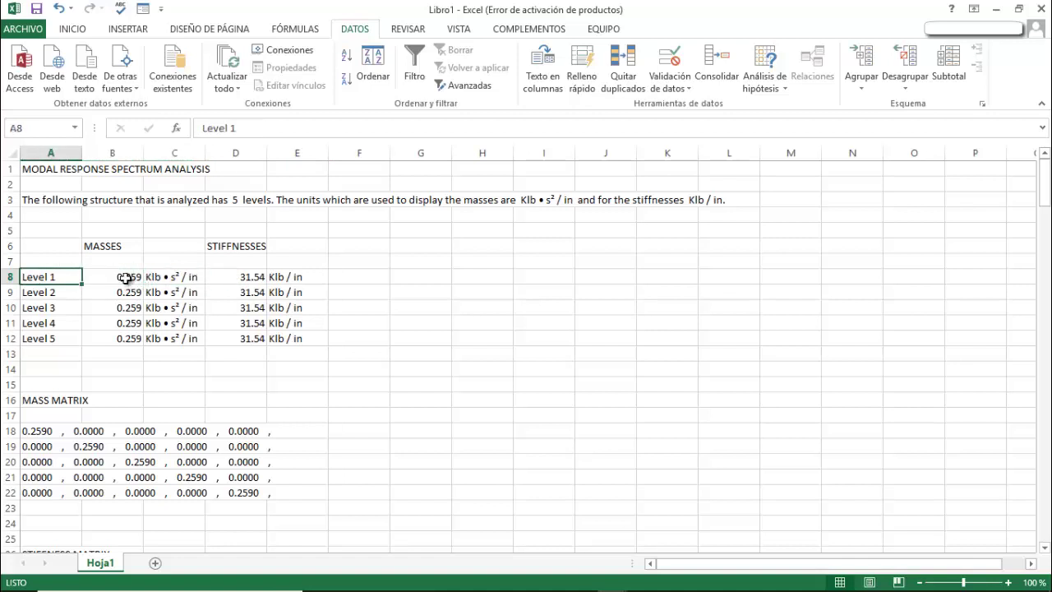
{"action": "left_click", "coordinate": [136, 277]}
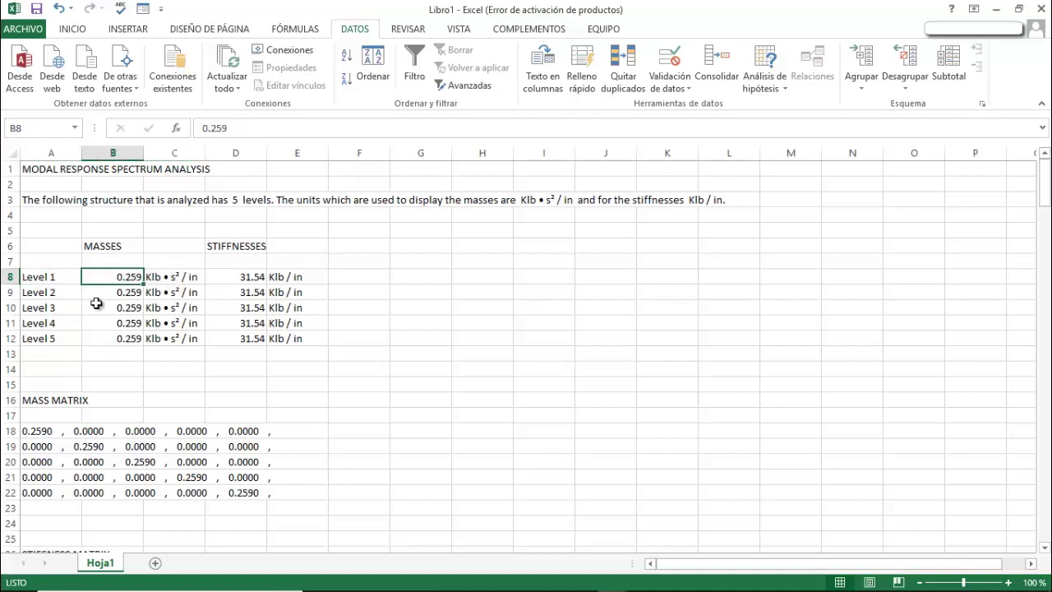